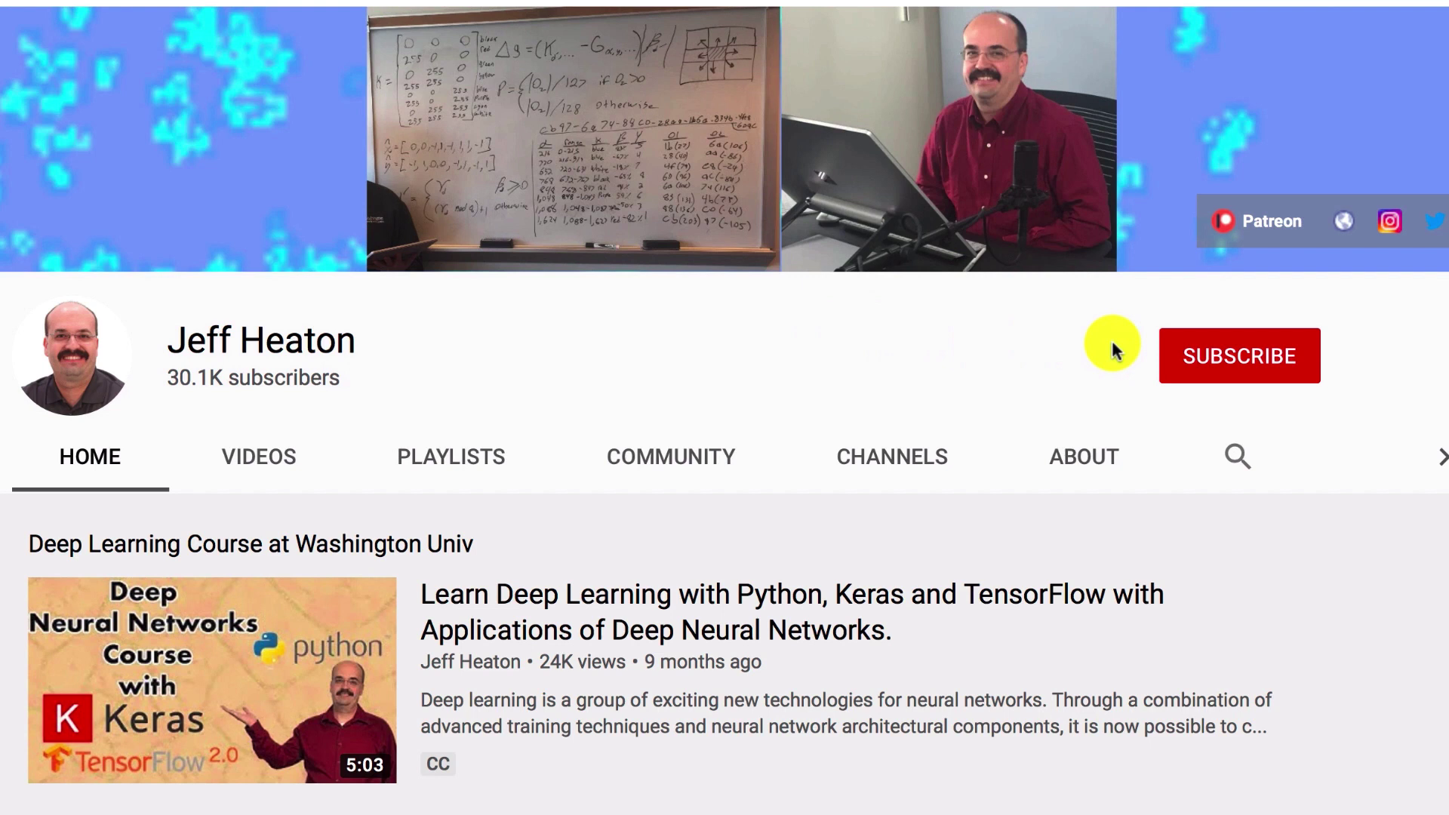
Subscribe to the YouTube channel and set its notification bell to All.
{"action": "left_click", "coordinate": [1224, 355]}
{"action": "left_click", "coordinate": [1294, 362]}
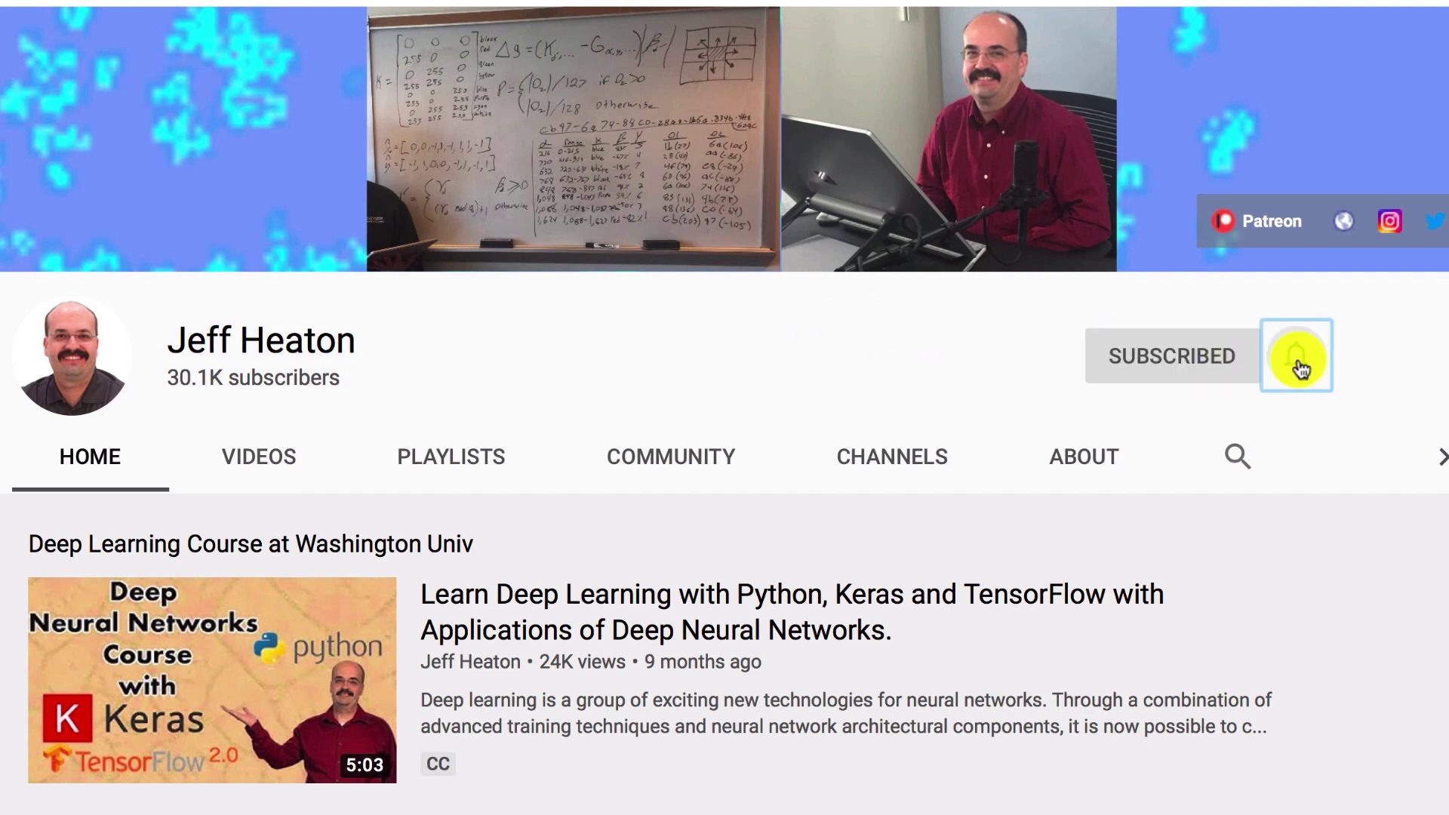
{"action": "left_click", "coordinate": [1215, 430]}
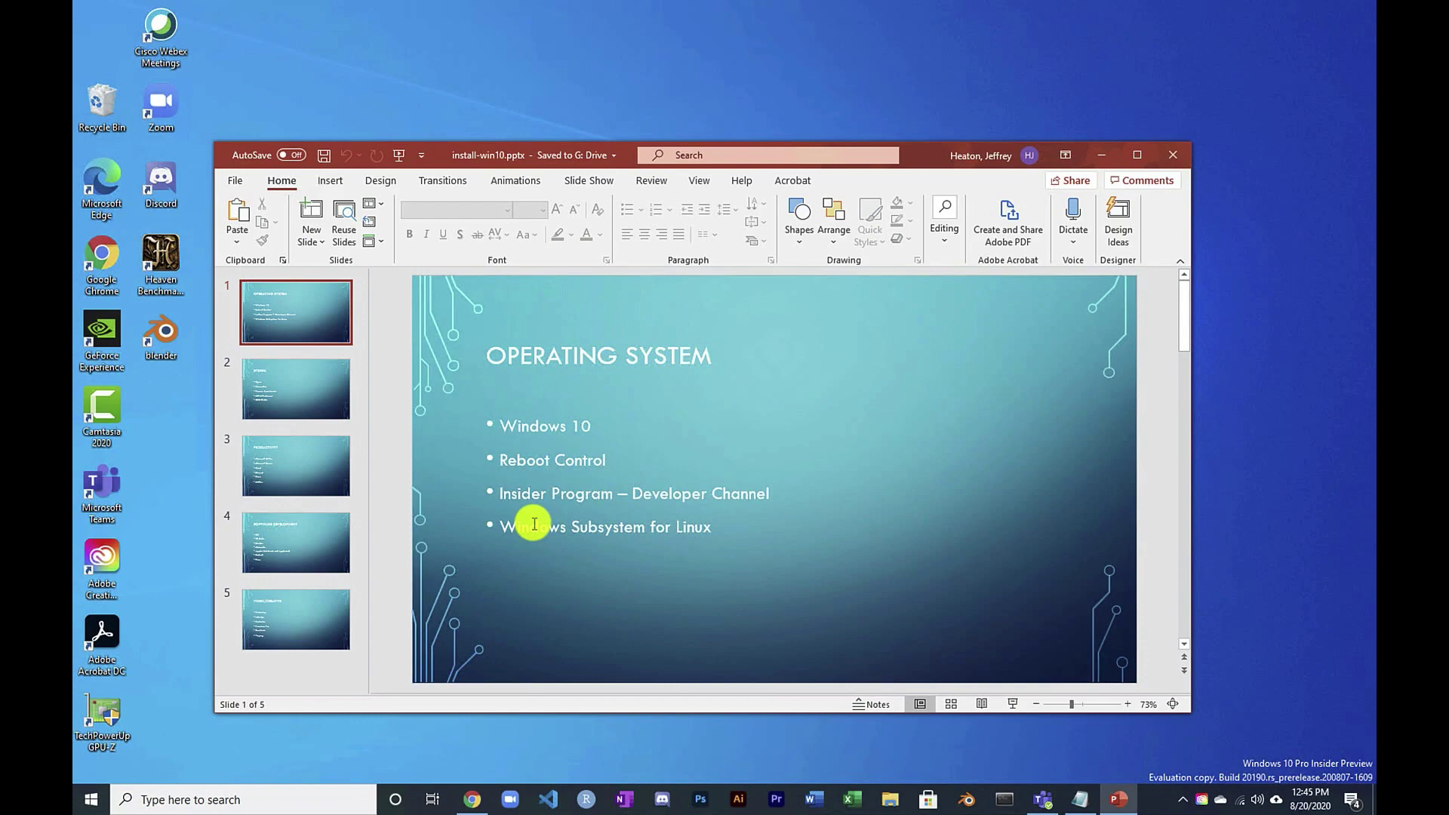
Search Windows for 'up' and open the Check for updates settings page.
{"action": "left_click", "coordinate": [252, 798]}
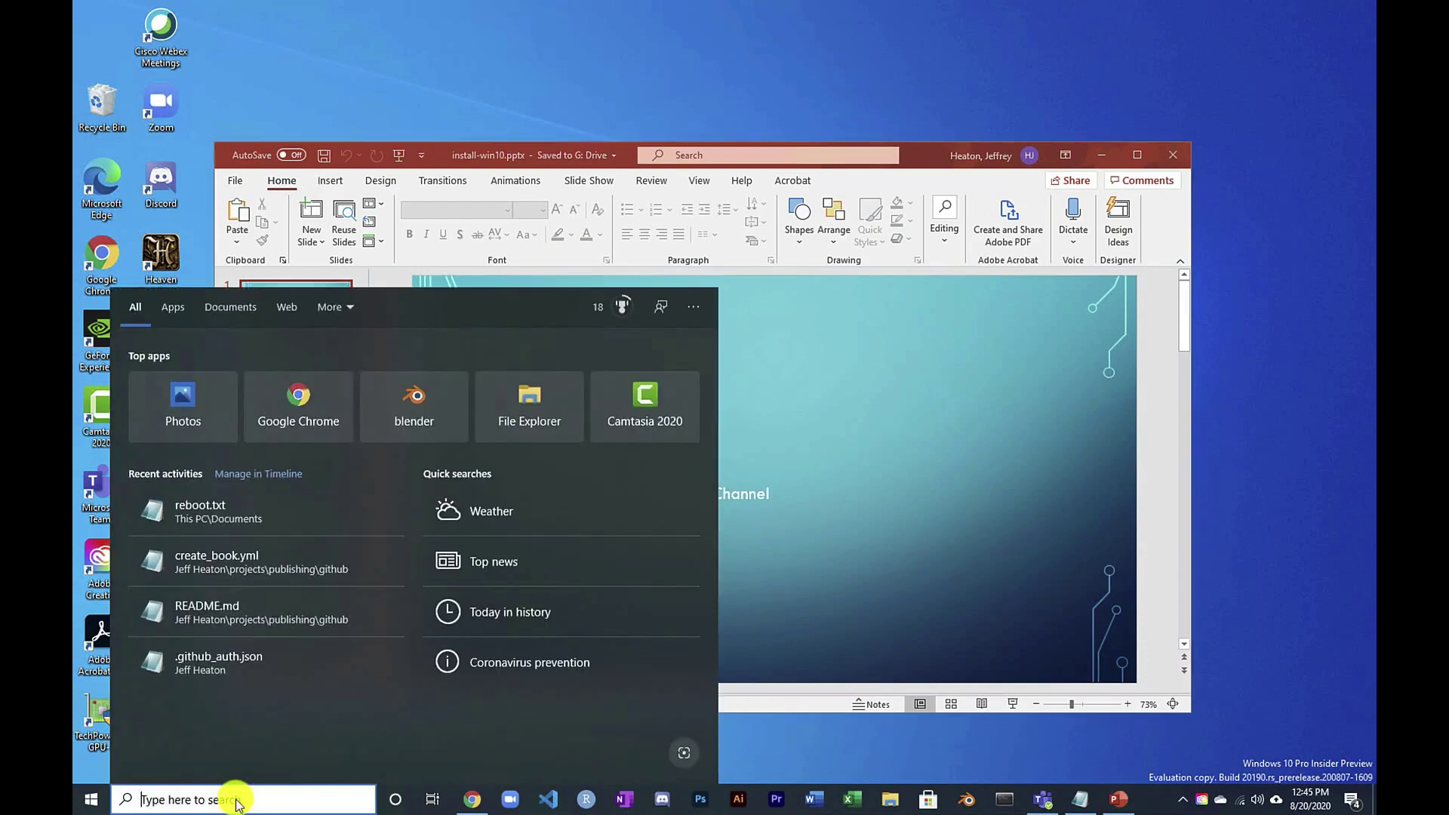
{"action": "type", "text": "up"}
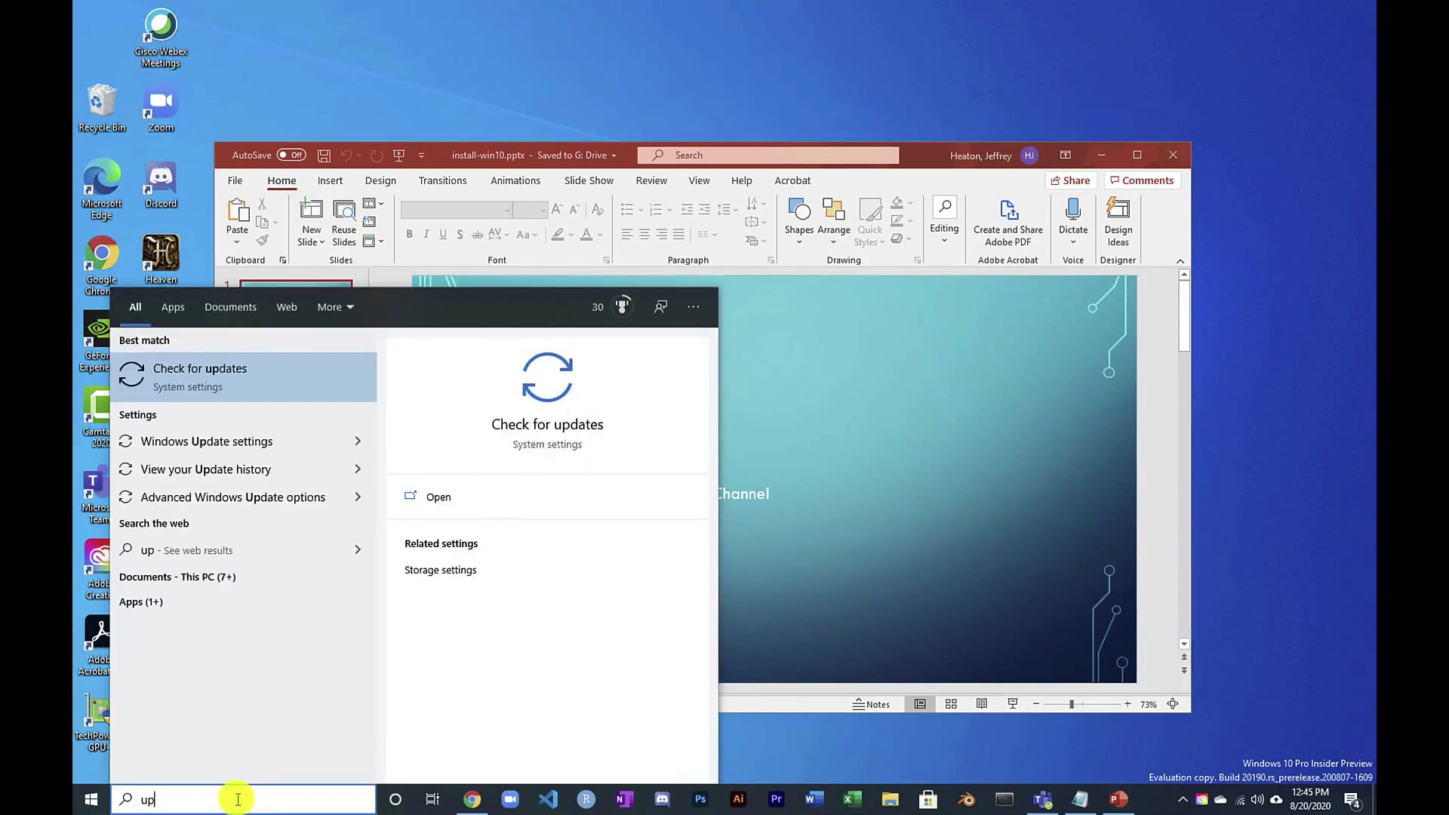
{"action": "left_click", "coordinate": [209, 377]}
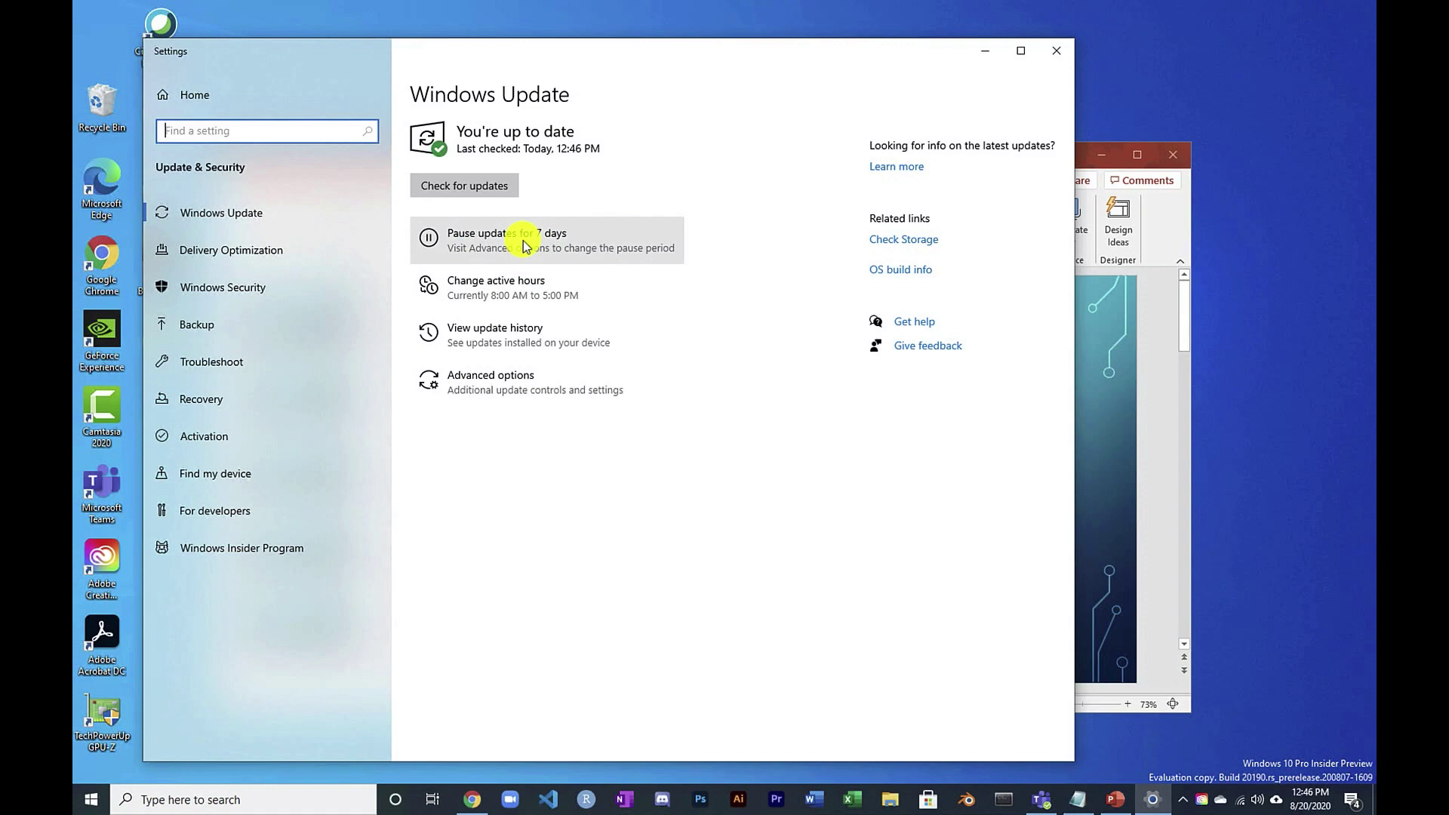
{"action": "left_click", "coordinate": [492, 384]}
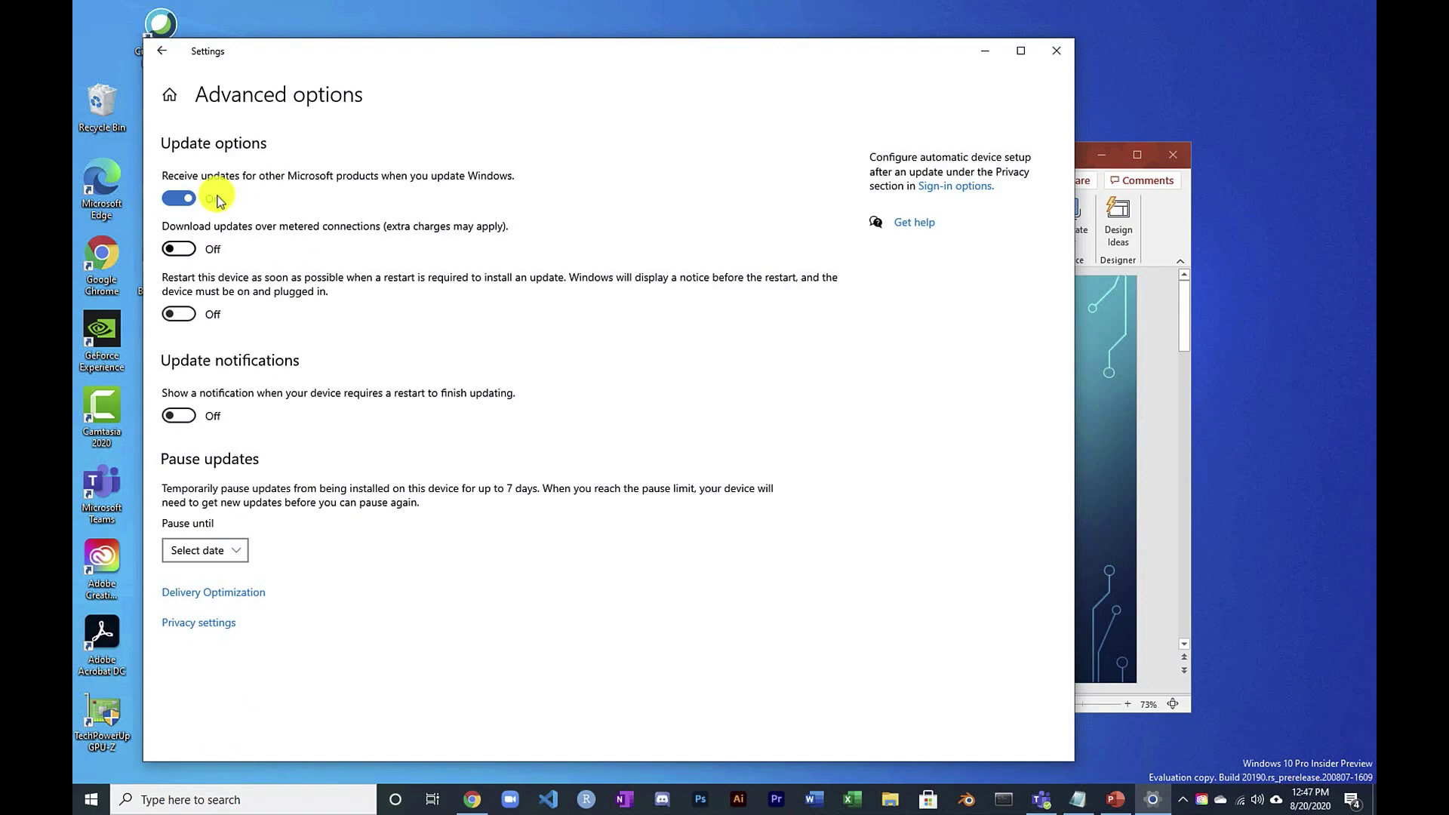
{"action": "left_click", "coordinate": [158, 52]}
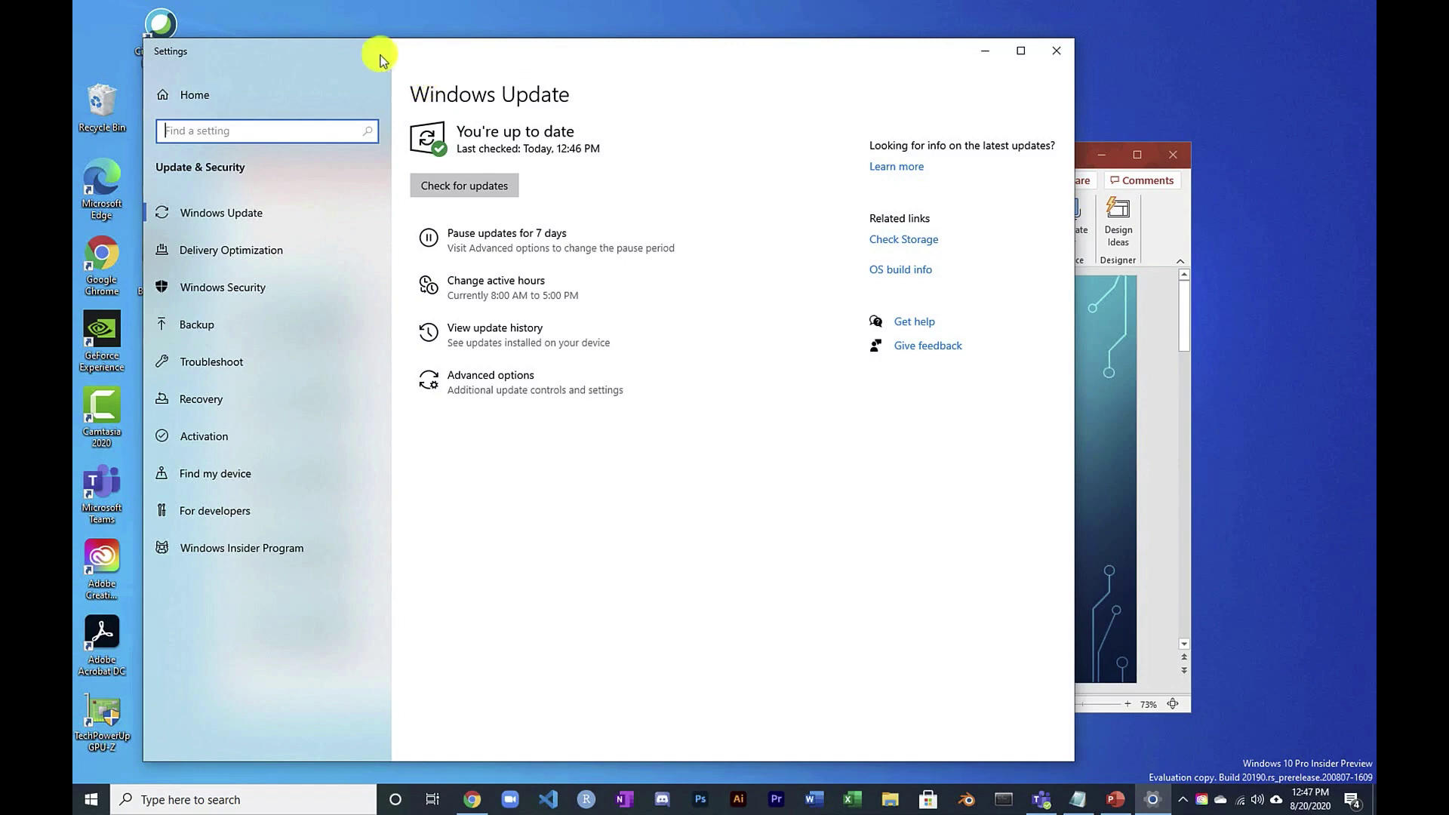
Launch Command Prompt as administrator from a Start search for 'cmd'.
{"action": "left_click_drag", "start_coordinate": [296, 55], "coordinate": [627, 48]}
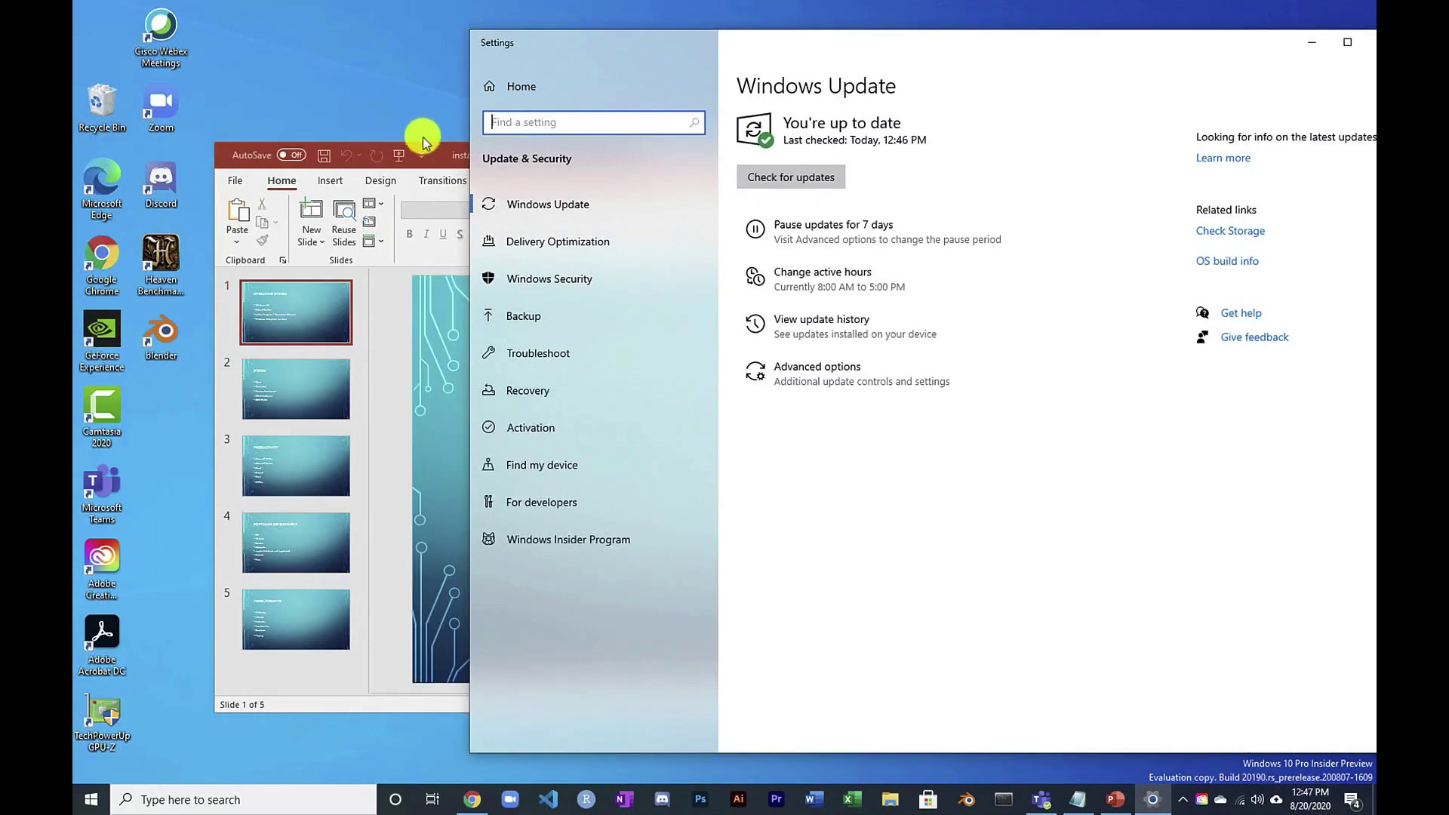
{"action": "left_click", "coordinate": [456, 166]}
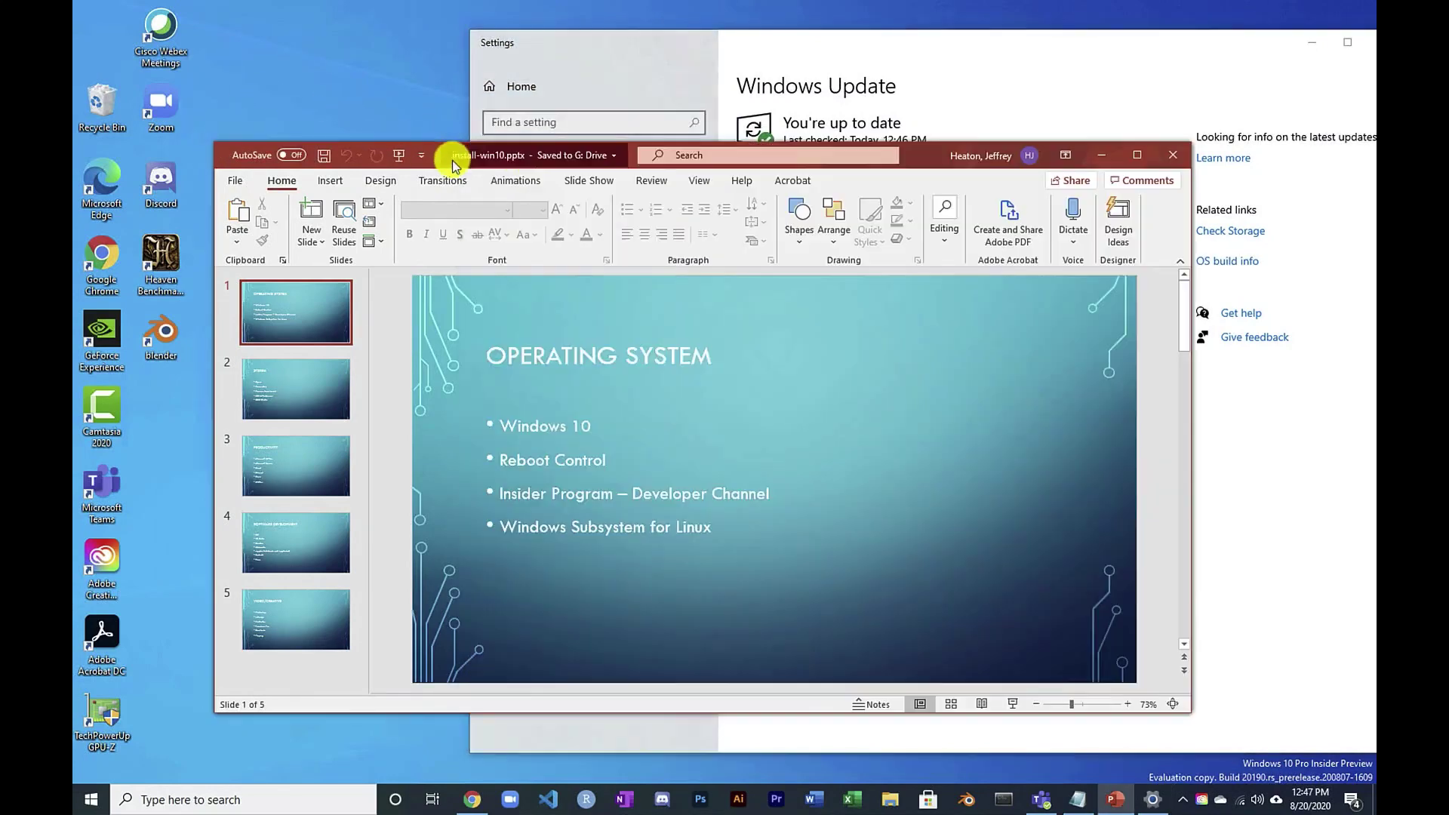
{"action": "key", "text": "super"}
{"action": "type", "text": "cmd"}
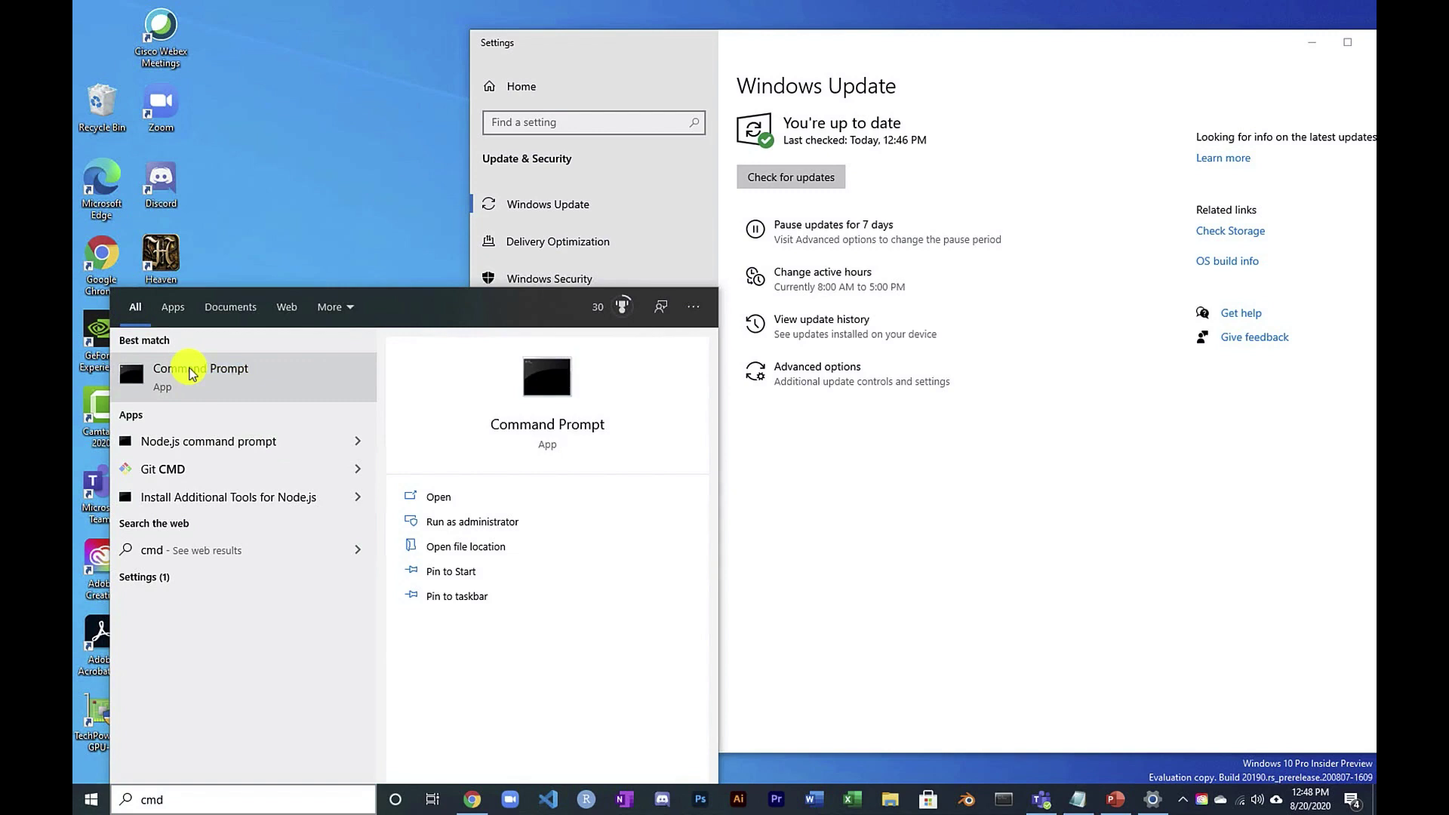
{"action": "right_click", "coordinate": [192, 374]}
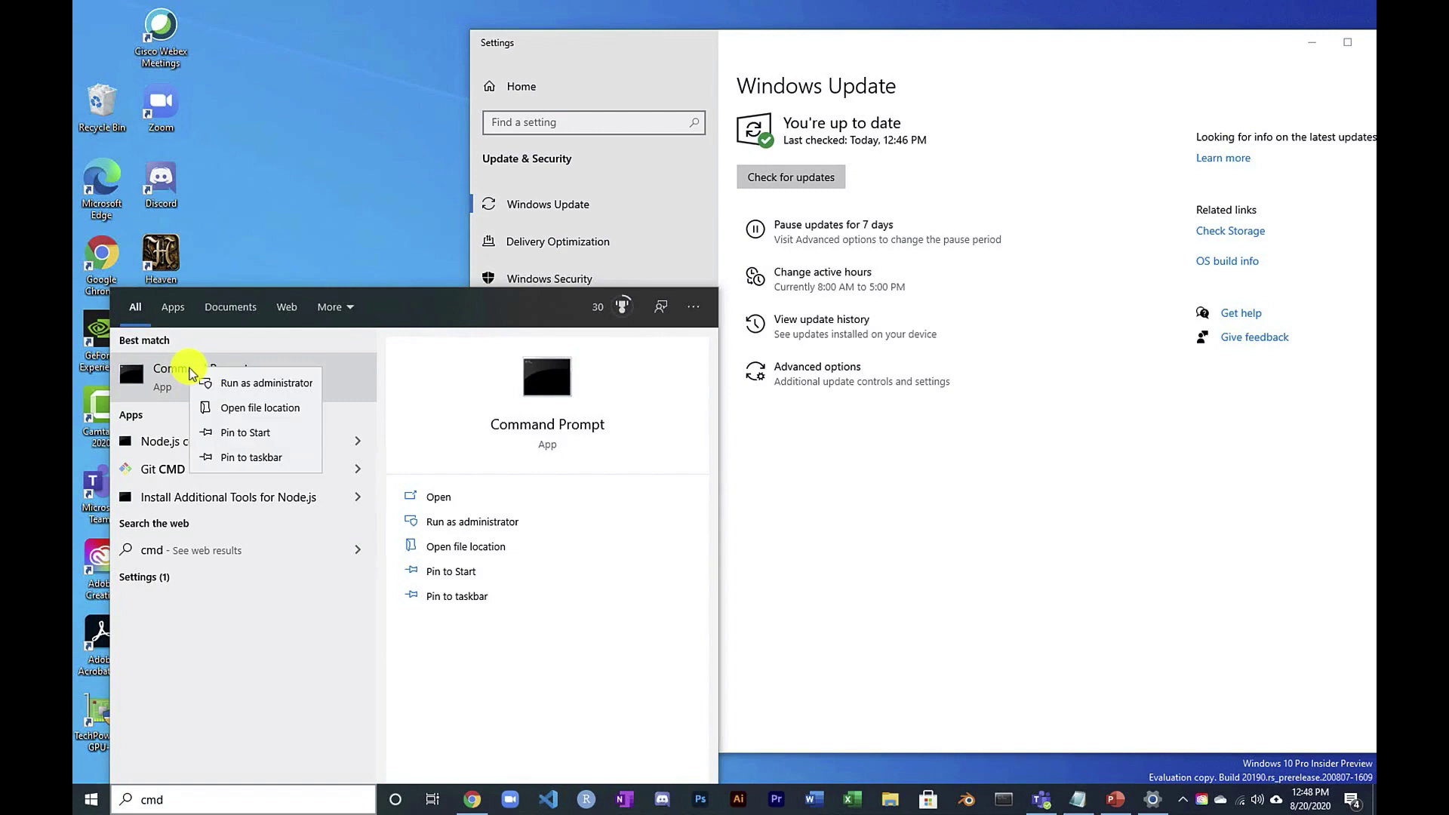
{"action": "left_click", "coordinate": [239, 383]}
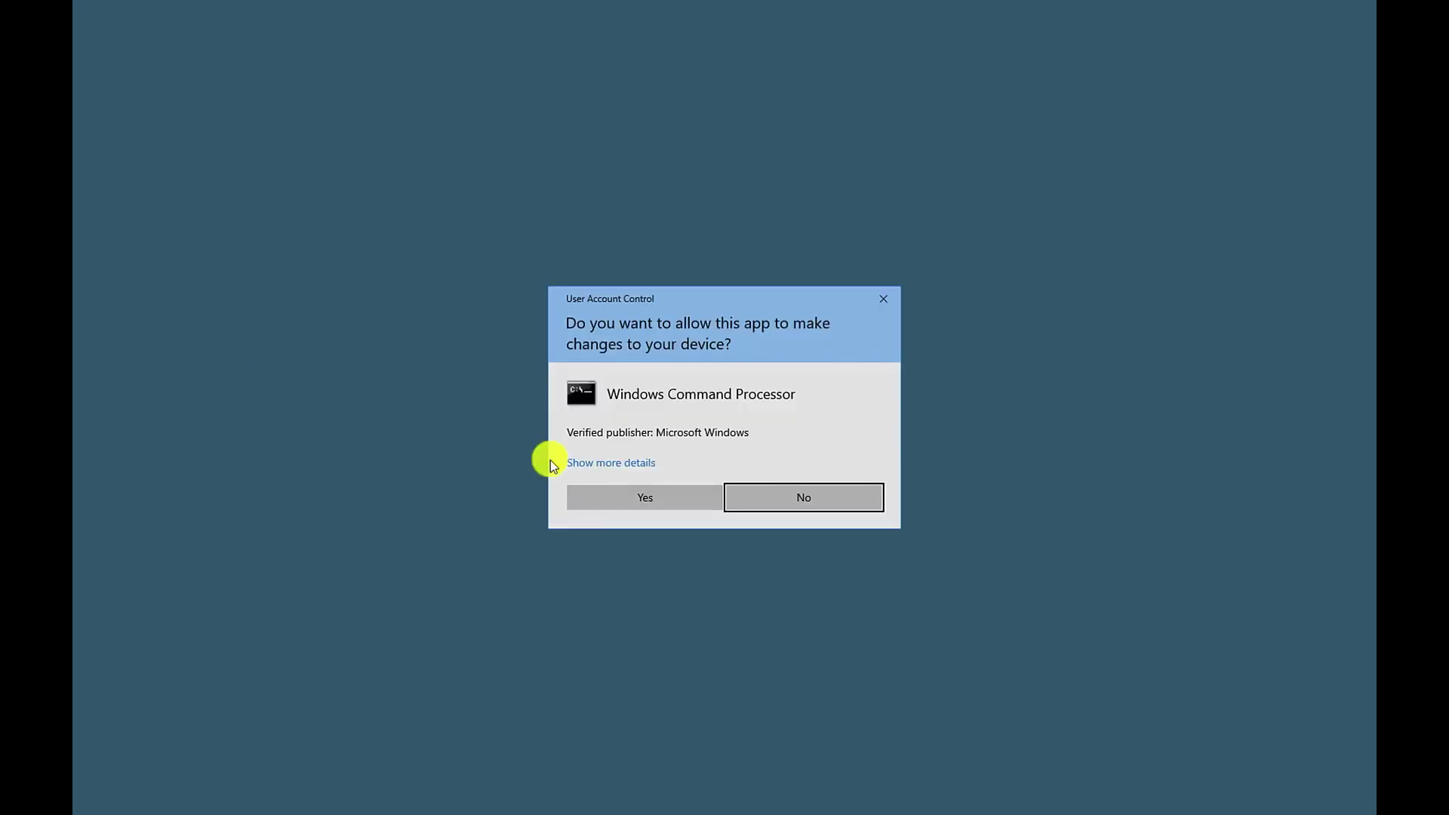
{"action": "left_click", "coordinate": [644, 497]}
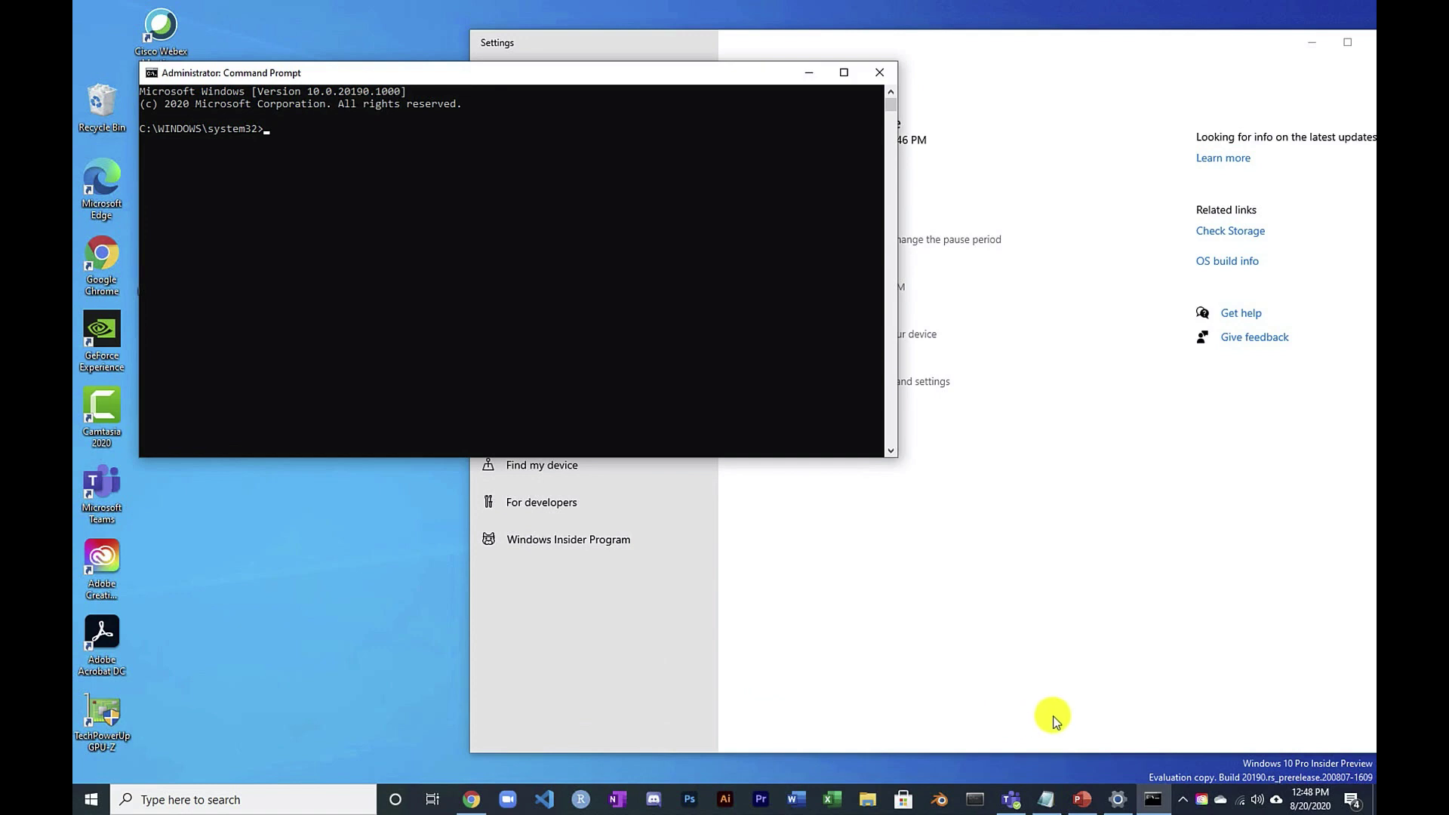
Copy the reg add NoAutoRebootWithLoggedOnUsers /d 1 line from reboot.txt and run it in the console.
{"action": "left_click", "coordinate": [1045, 799]}
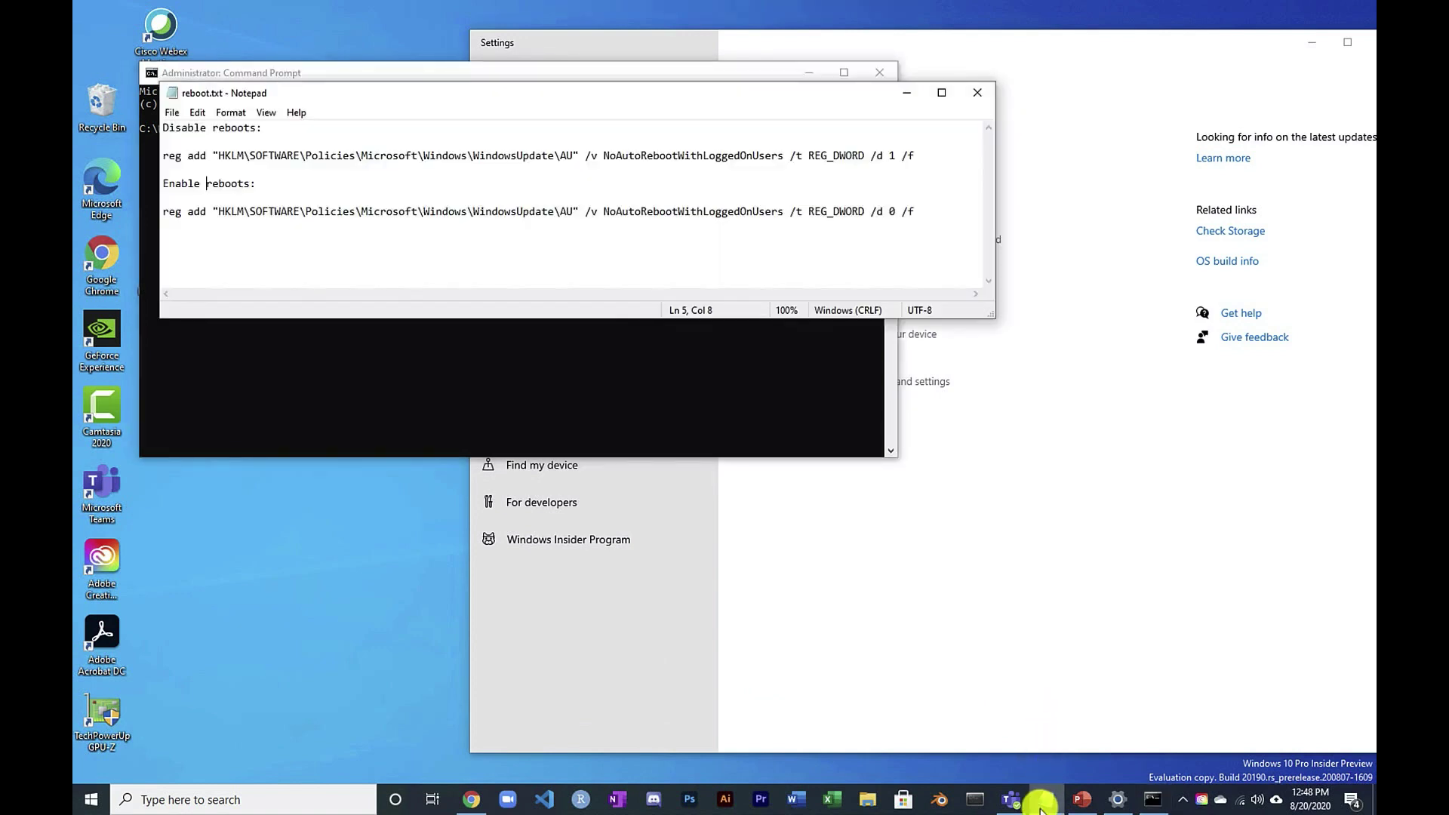
{"action": "left_click_drag", "start_coordinate": [462, 97], "coordinate": [468, 534]}
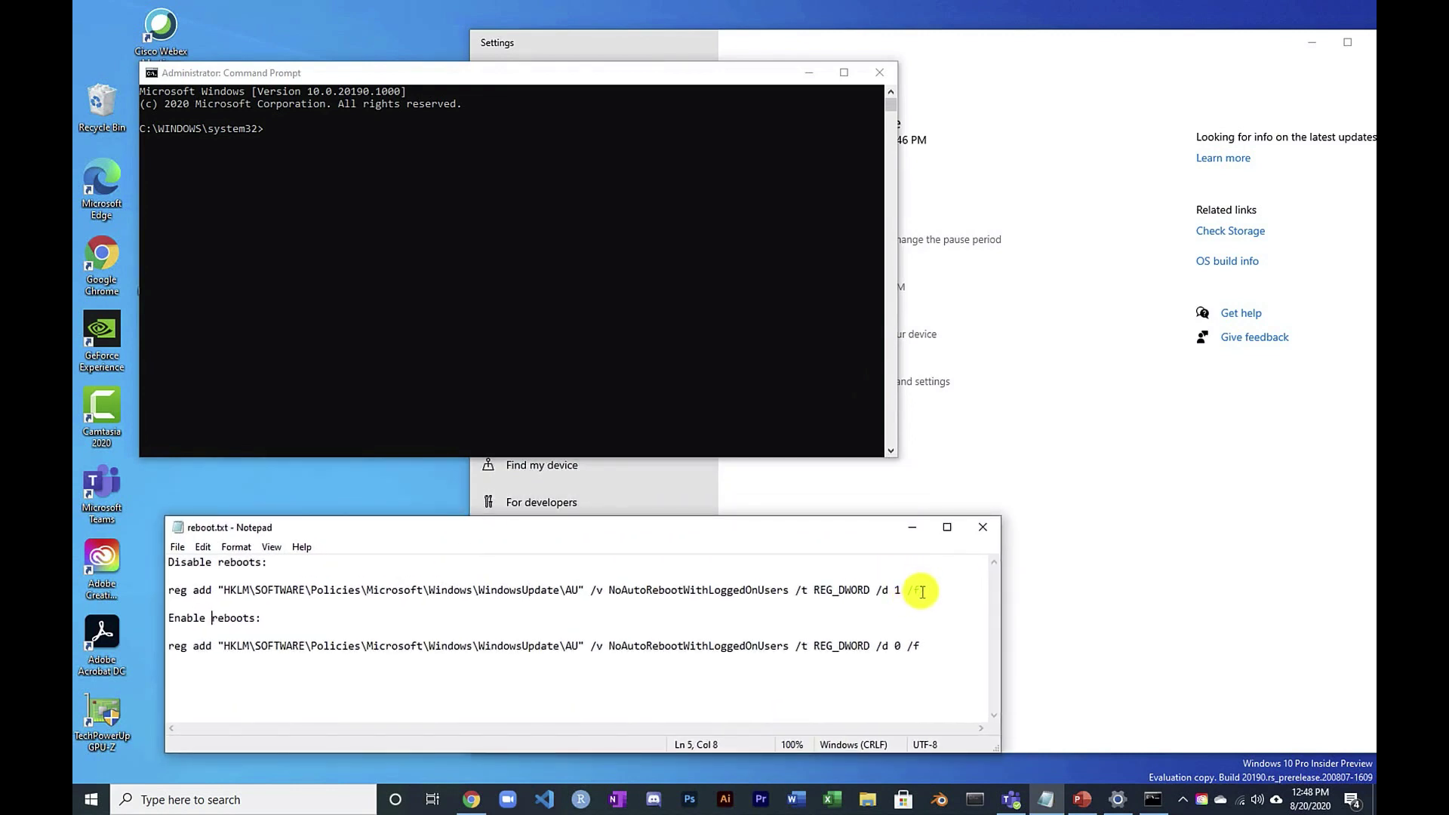
{"action": "left_click_drag", "start_coordinate": [923, 590], "coordinate": [162, 595]}
{"action": "key", "text": "ctrl+c"}
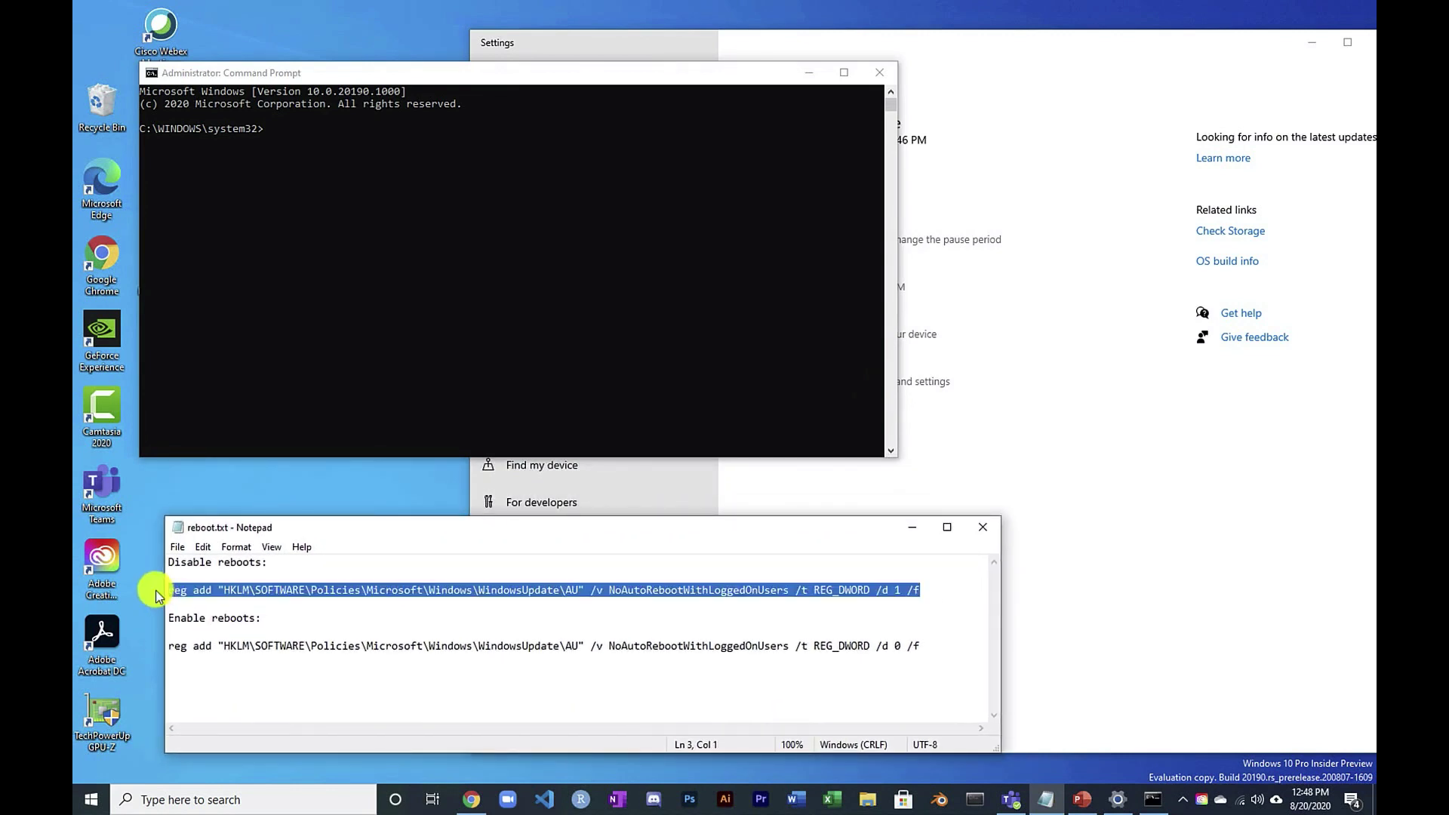
{"action": "left_click", "coordinate": [333, 290]}
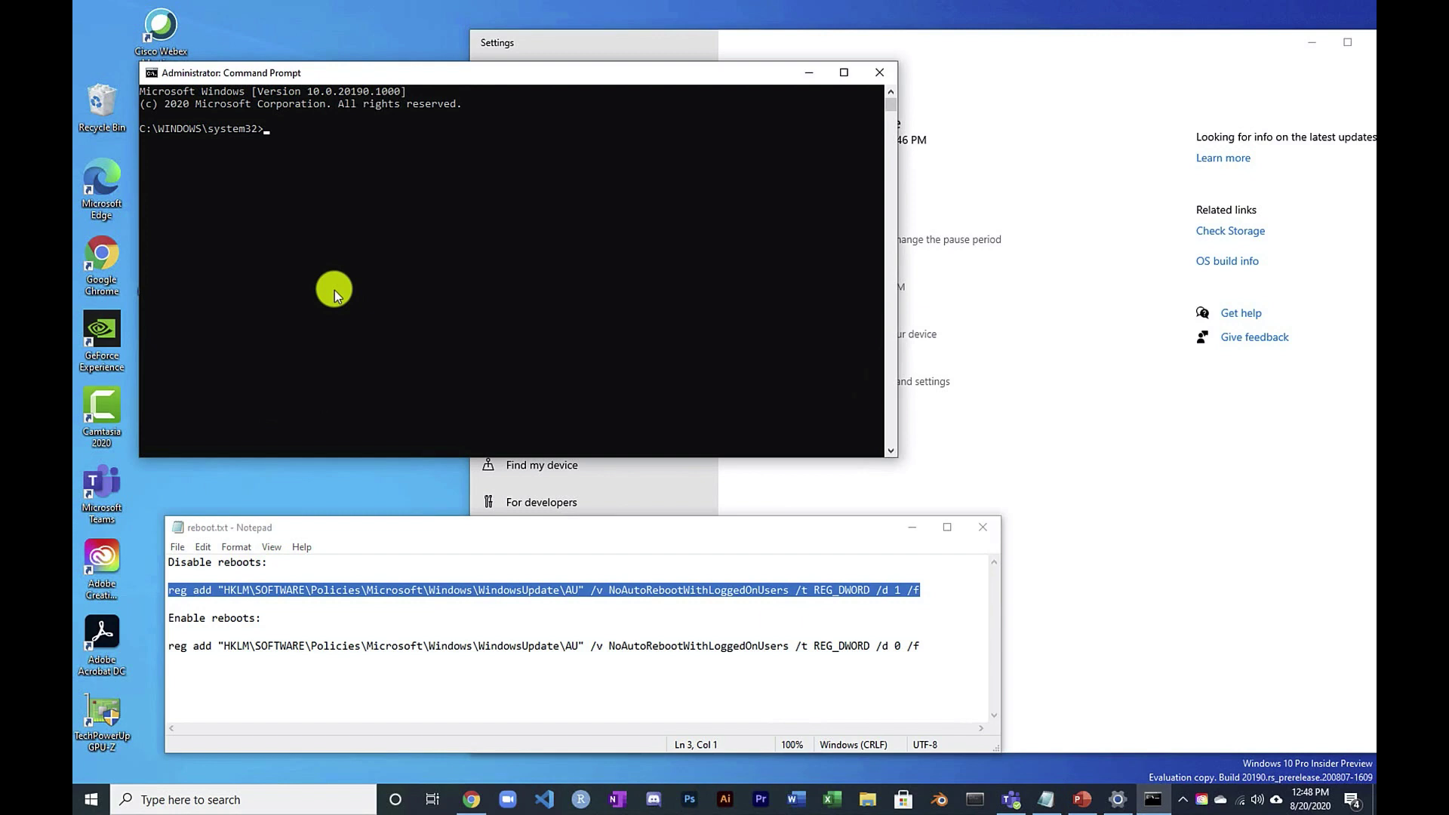
{"action": "right_click", "coordinate": [334, 290]}
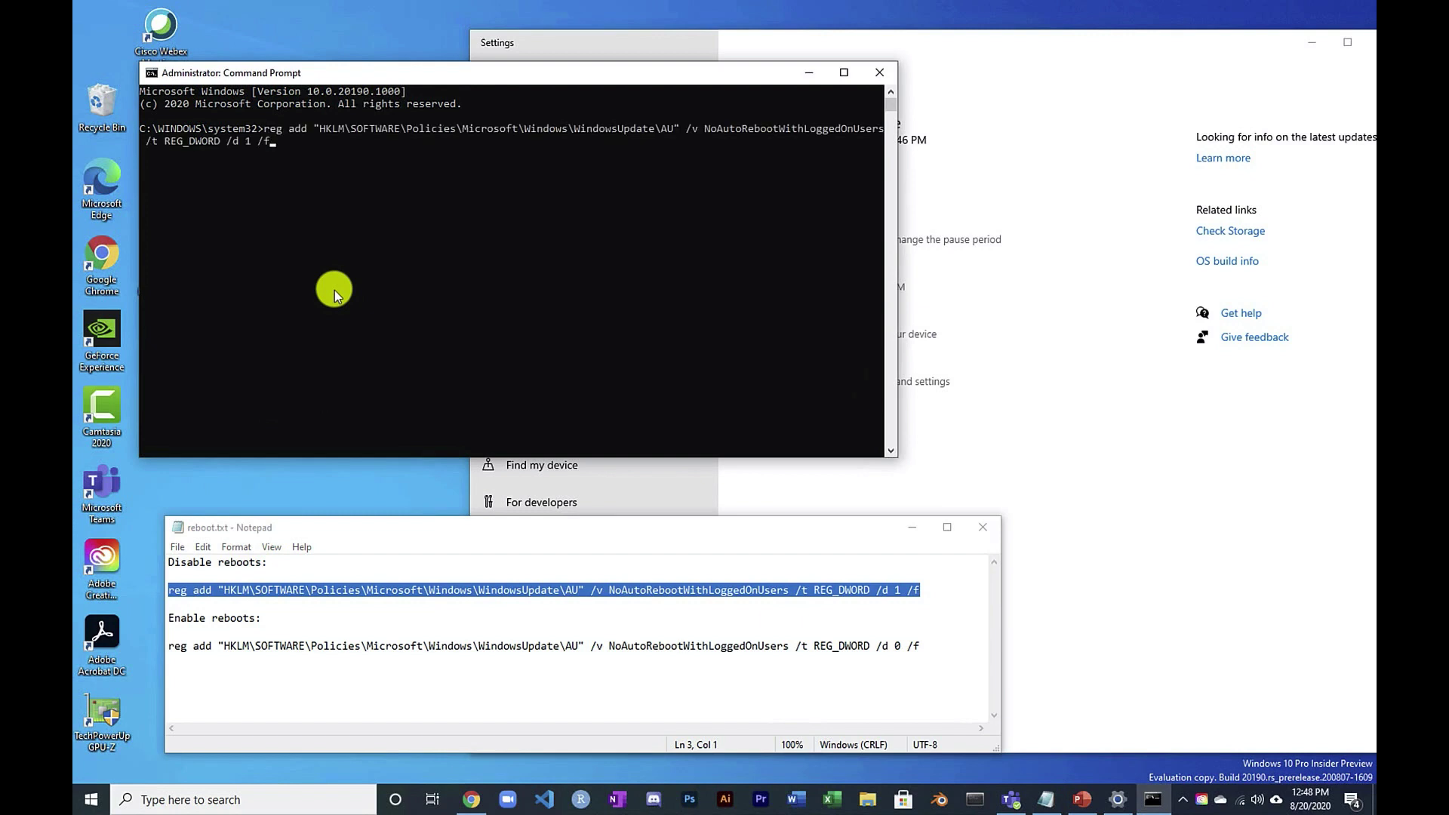
{"action": "key", "text": "Return"}
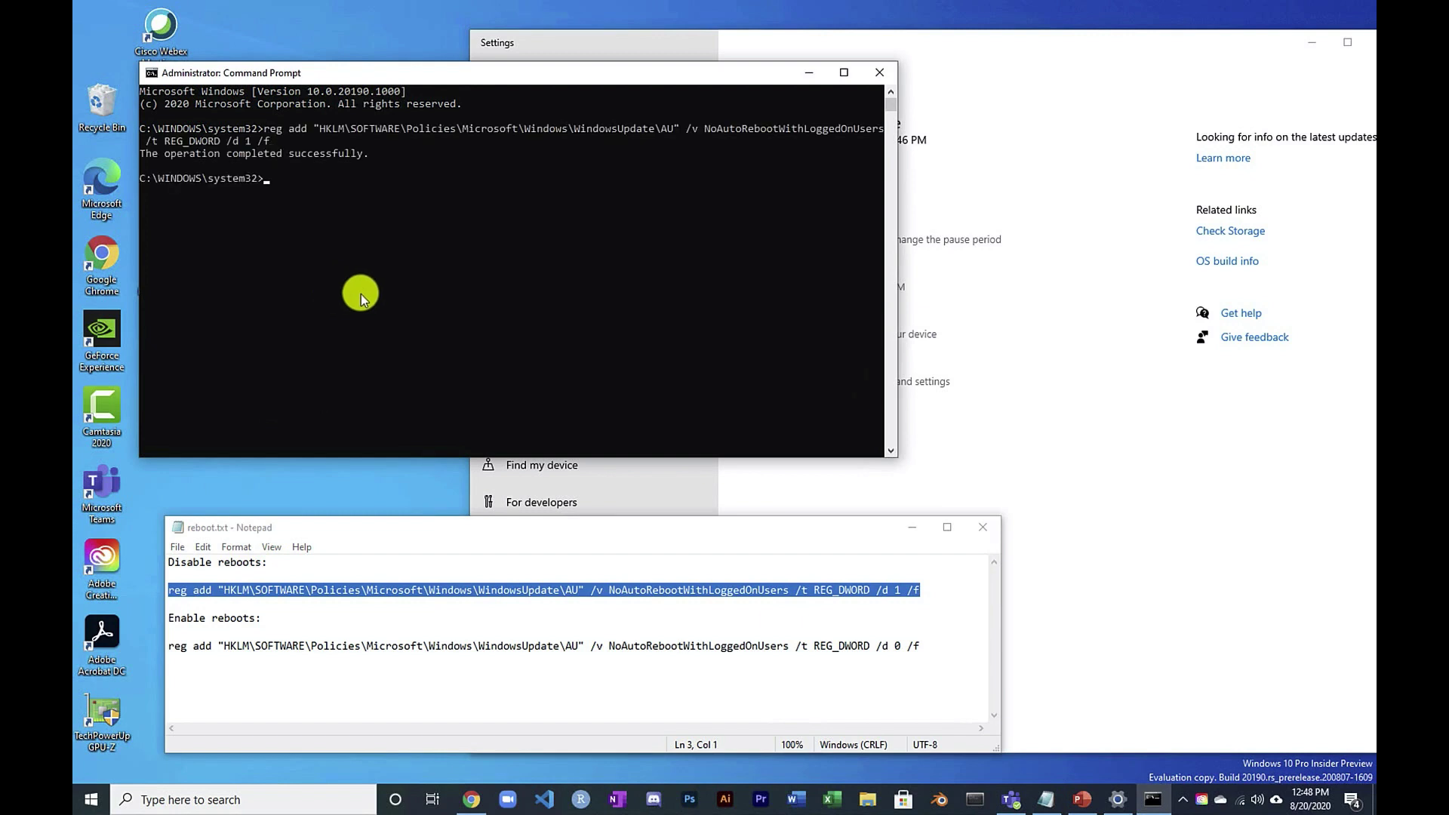
Minimize the console and reboot.txt notes, then search Windows for 'group'.
{"action": "left_click", "coordinate": [808, 72]}
{"action": "left_click", "coordinate": [911, 526]}
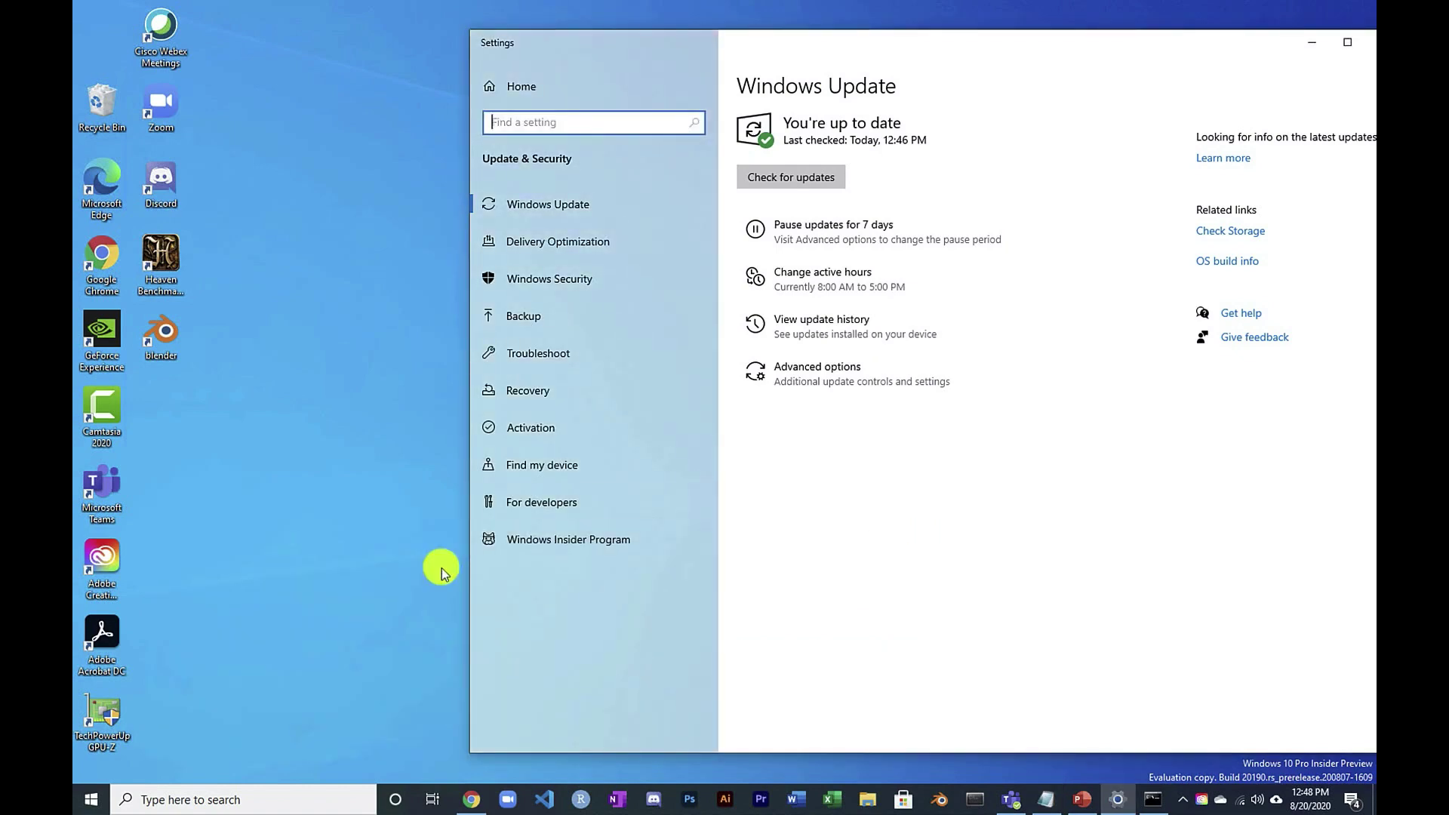
{"action": "left_click", "coordinate": [165, 801]}
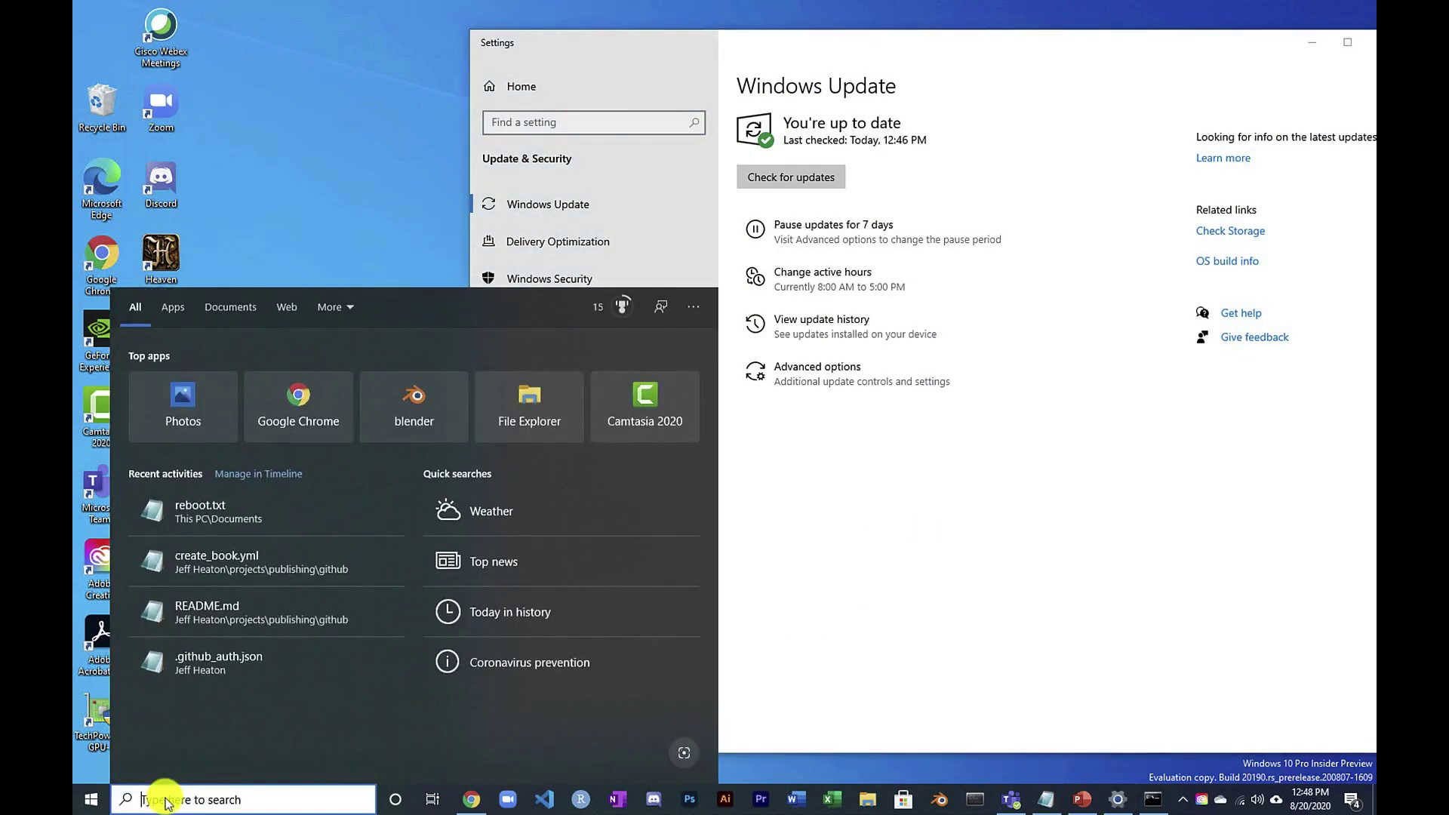
{"action": "type", "text": "group"}
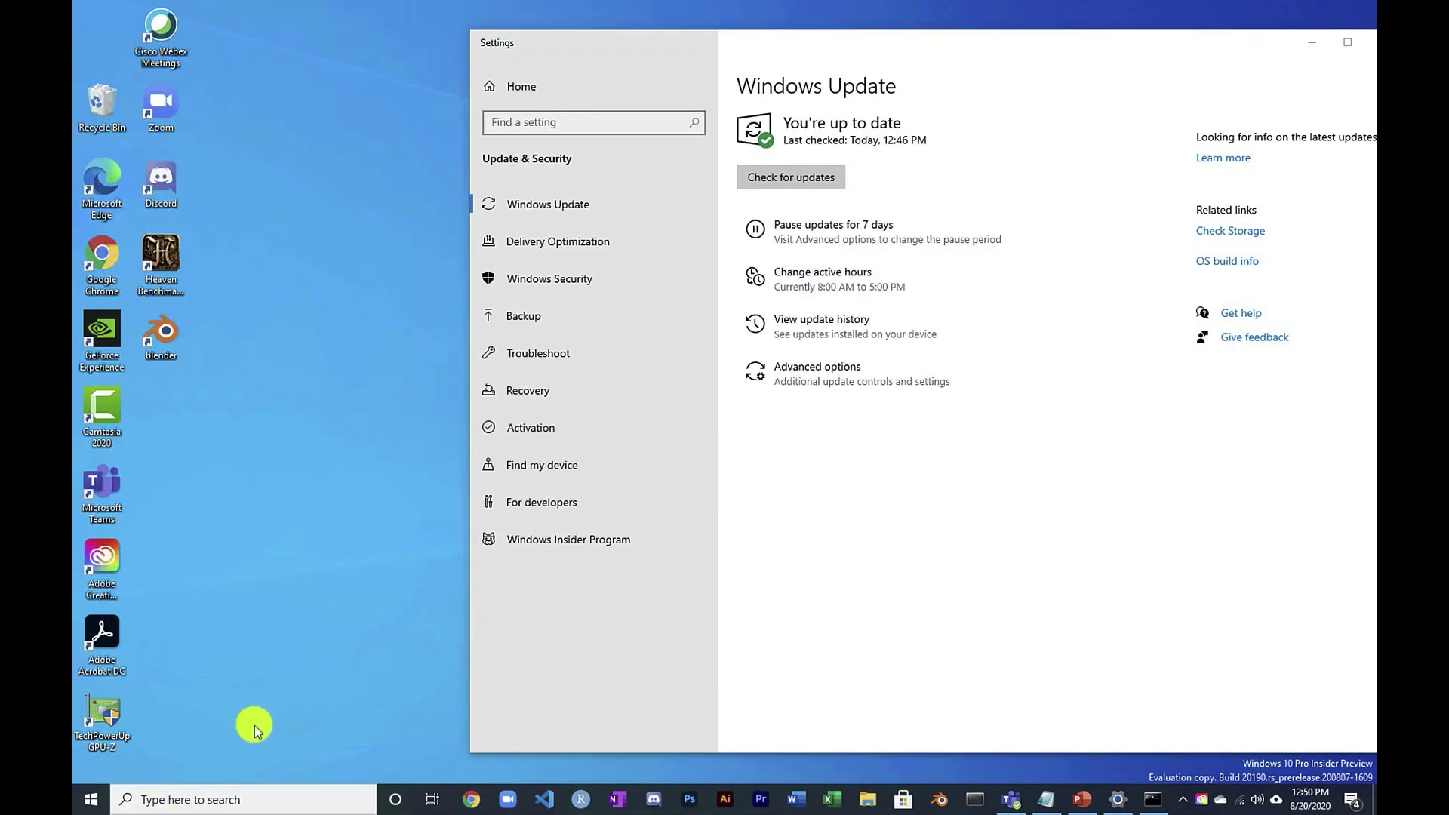
{"action": "left_click", "coordinate": [228, 798]}
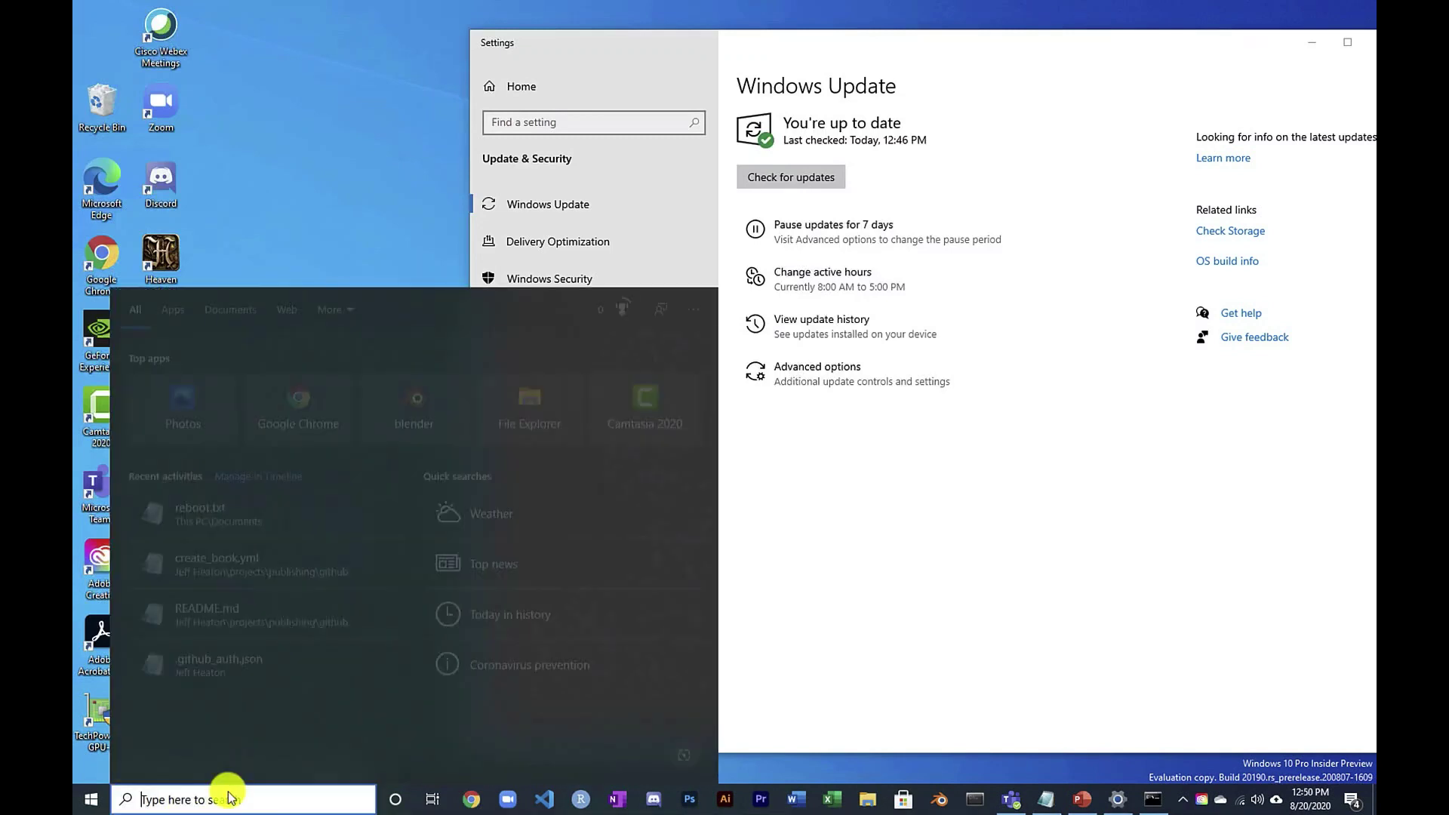
{"action": "type", "text": "gr"}
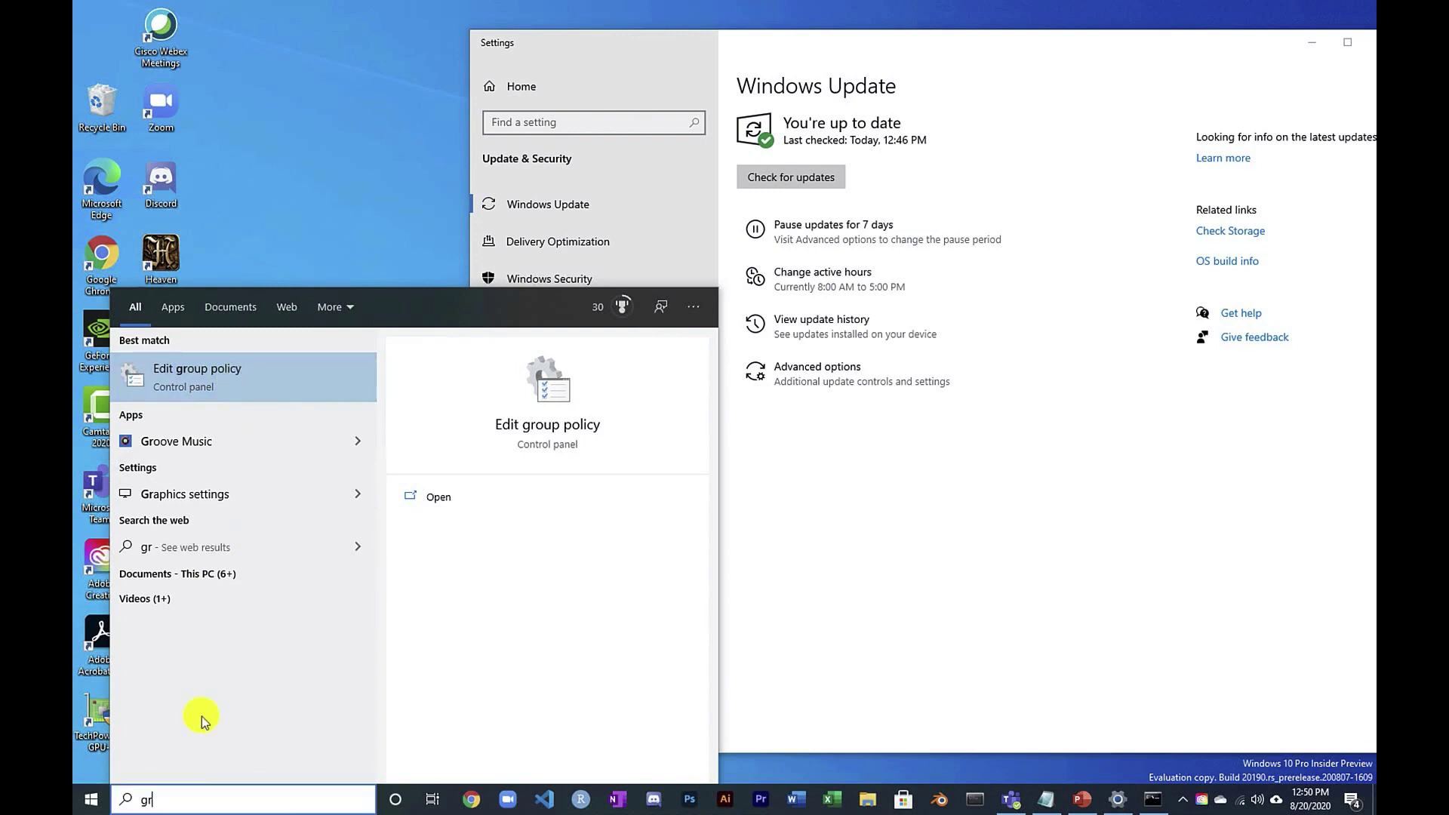
Search 'cmd', then run gpedit, after a mistyped gedit, to launch the Local Group Policy Editor.
{"action": "mouse_move", "coordinate": [210, 809]}
{"action": "key", "text": "BackSpace"}
{"action": "key", "text": "BackSpace"}
{"action": "type", "text": "cmd"}
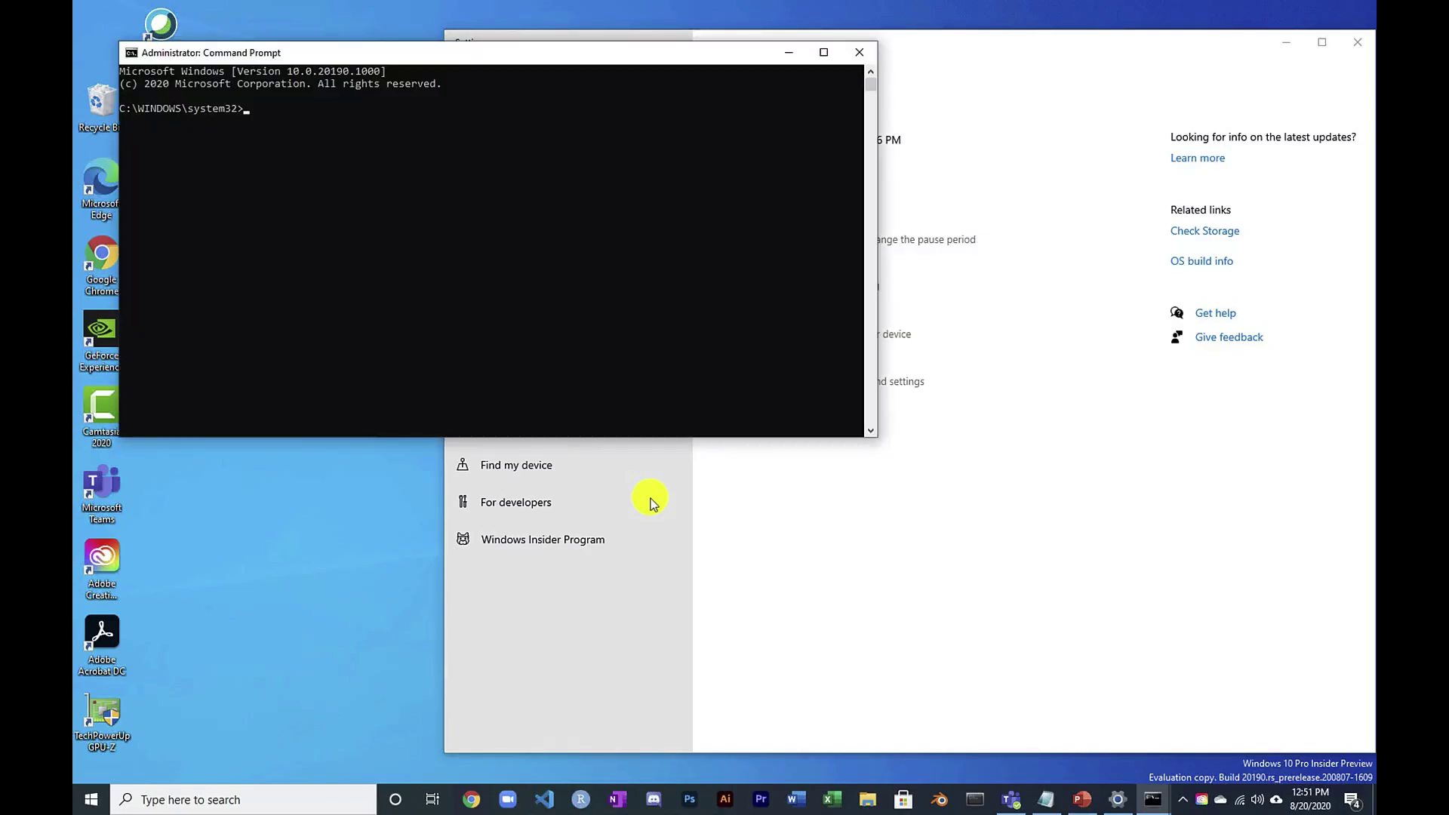
{"action": "type", "text": "gedit"}
{"action": "key", "text": "Return"}
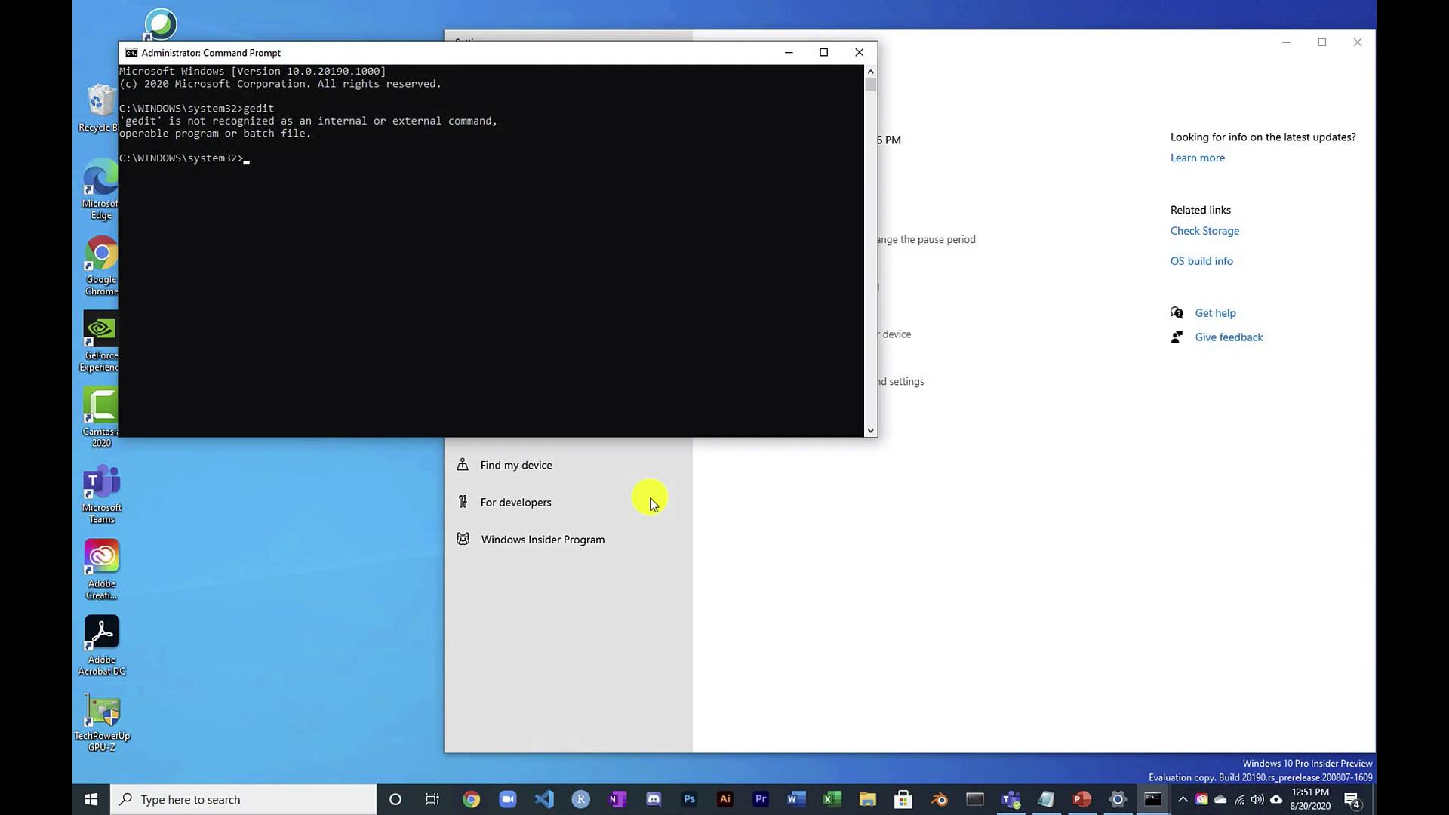
{"action": "type", "text": "gpedit"}
{"action": "key", "text": "Return"}
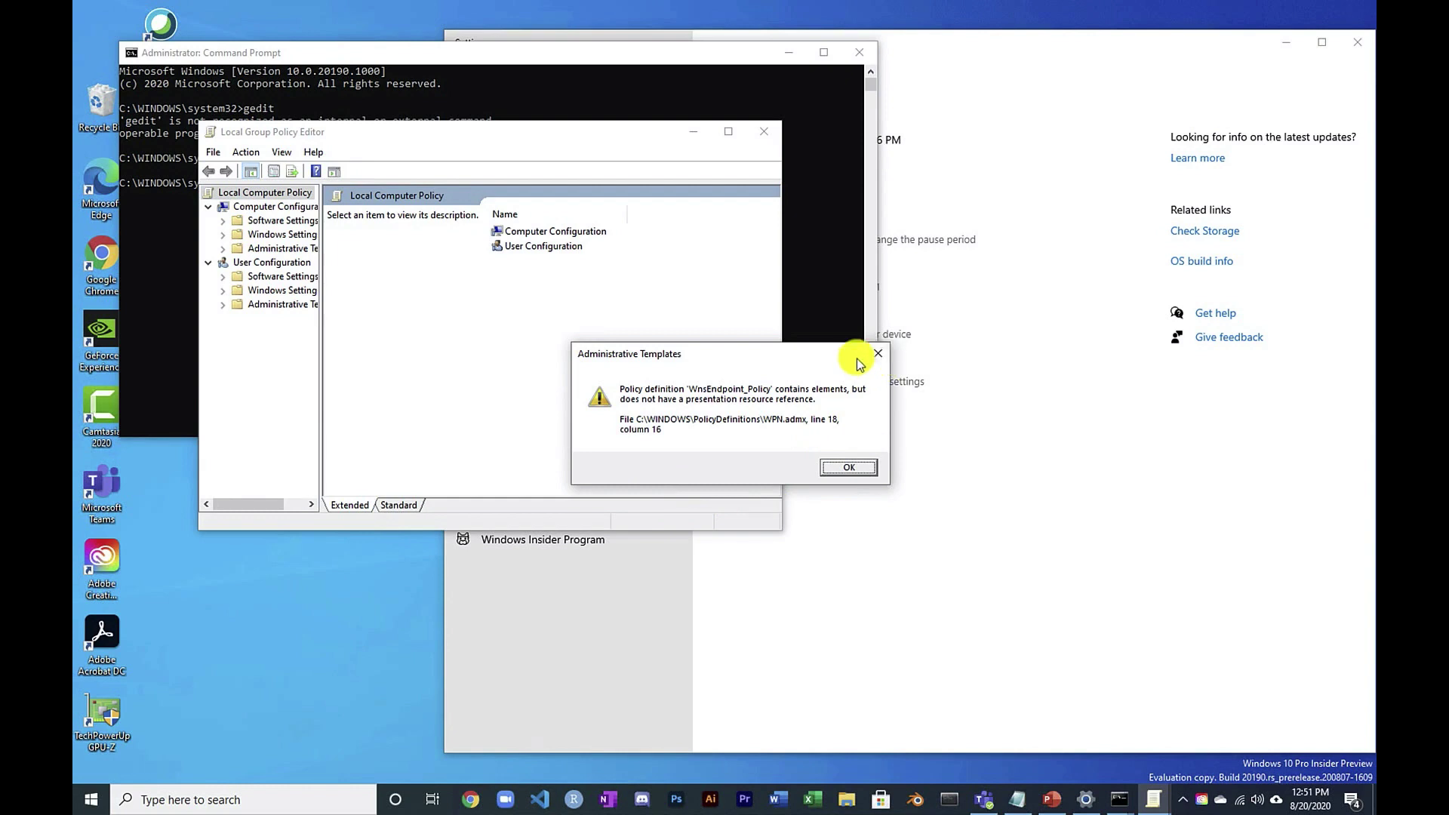
Dismiss the Administrative Templates warnings and navigate to Windows Components > Windows Update policies.
{"action": "left_click", "coordinate": [853, 465]}
{"action": "left_click", "coordinate": [848, 468]}
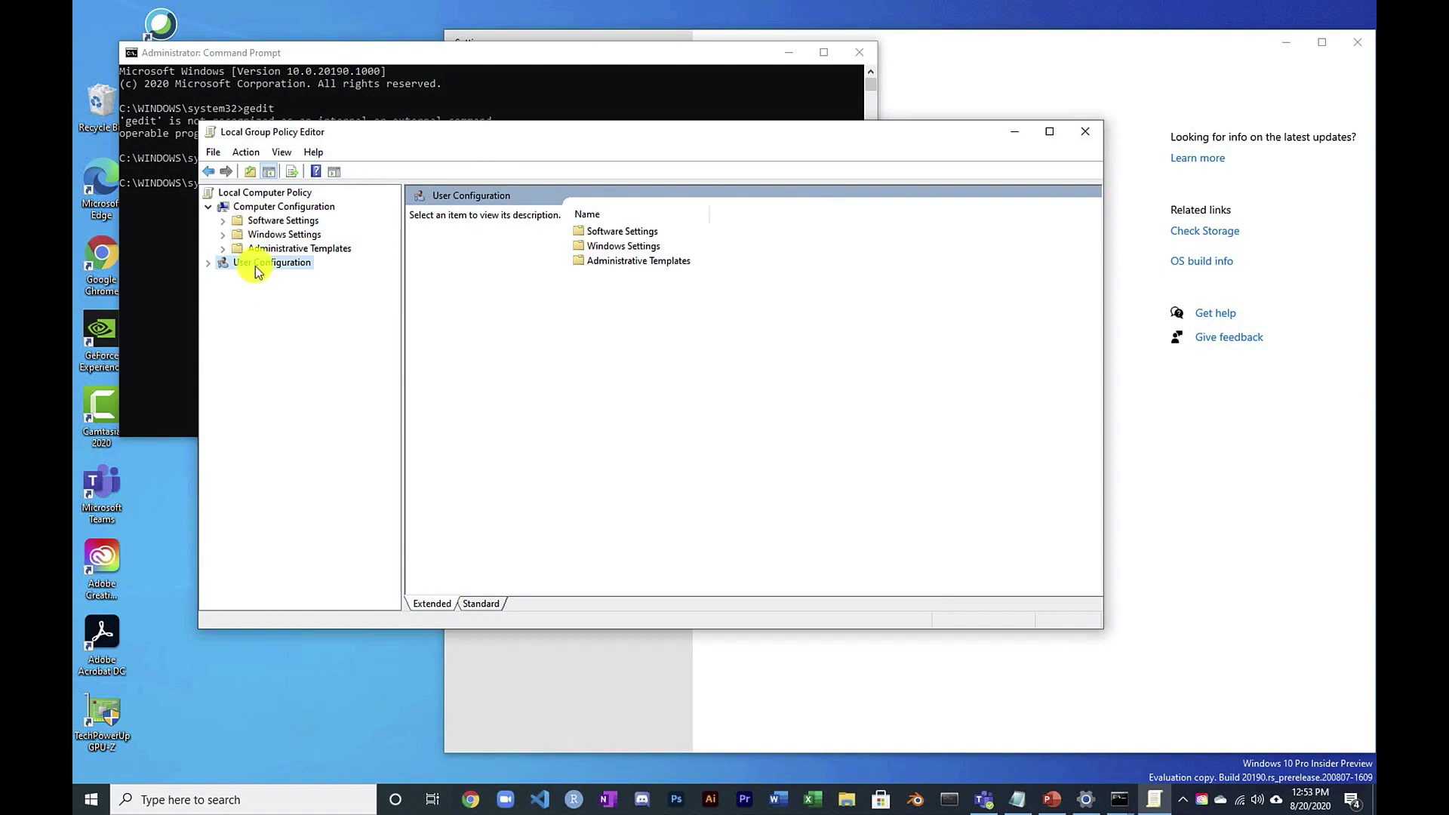
{"action": "left_click", "coordinate": [223, 249]}
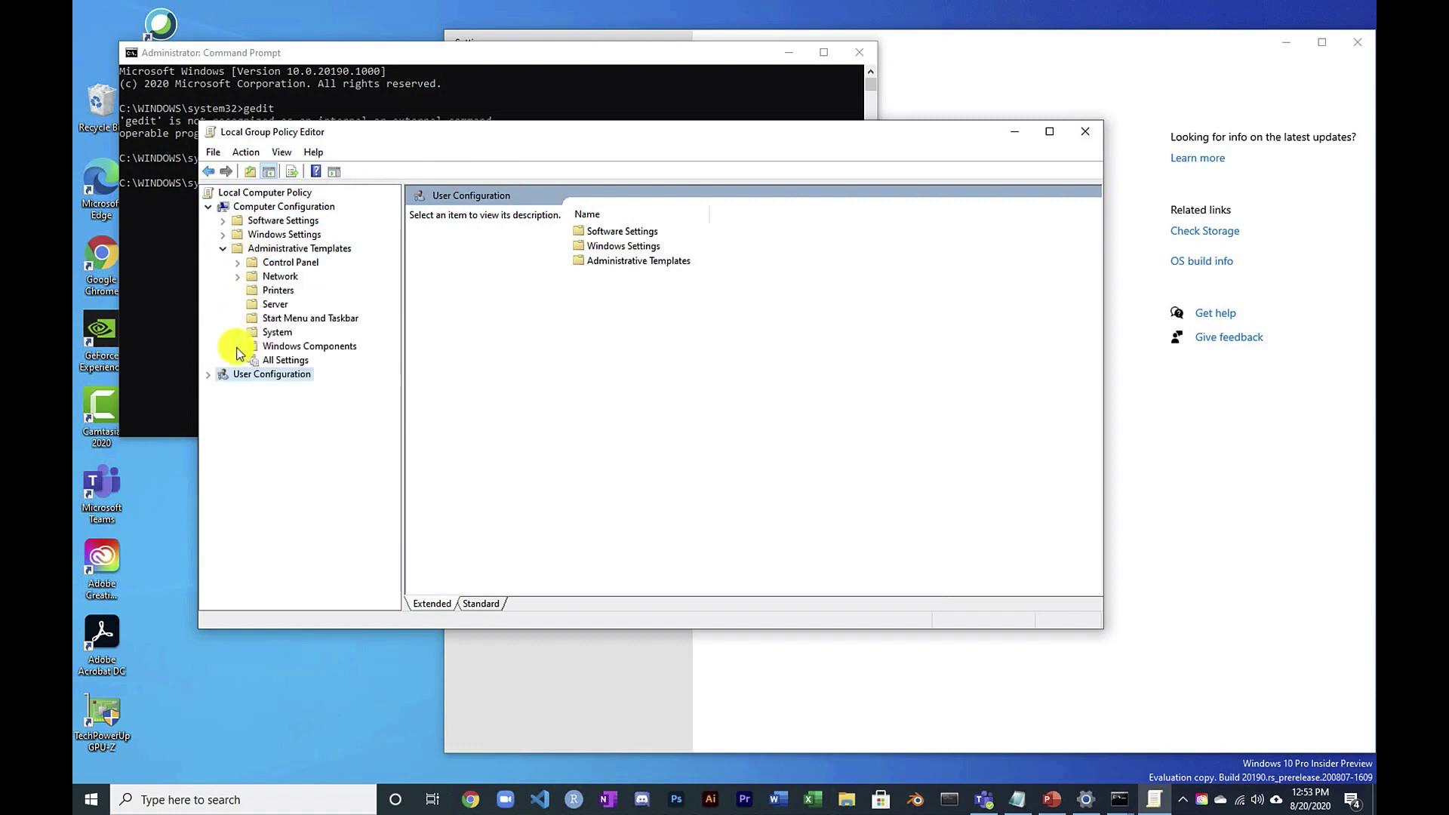
{"action": "left_click", "coordinate": [237, 345]}
{"action": "scroll", "coordinate": [237, 353], "scroll_direction": "down", "scroll_amount": 20}
{"action": "left_click", "coordinate": [323, 542]}
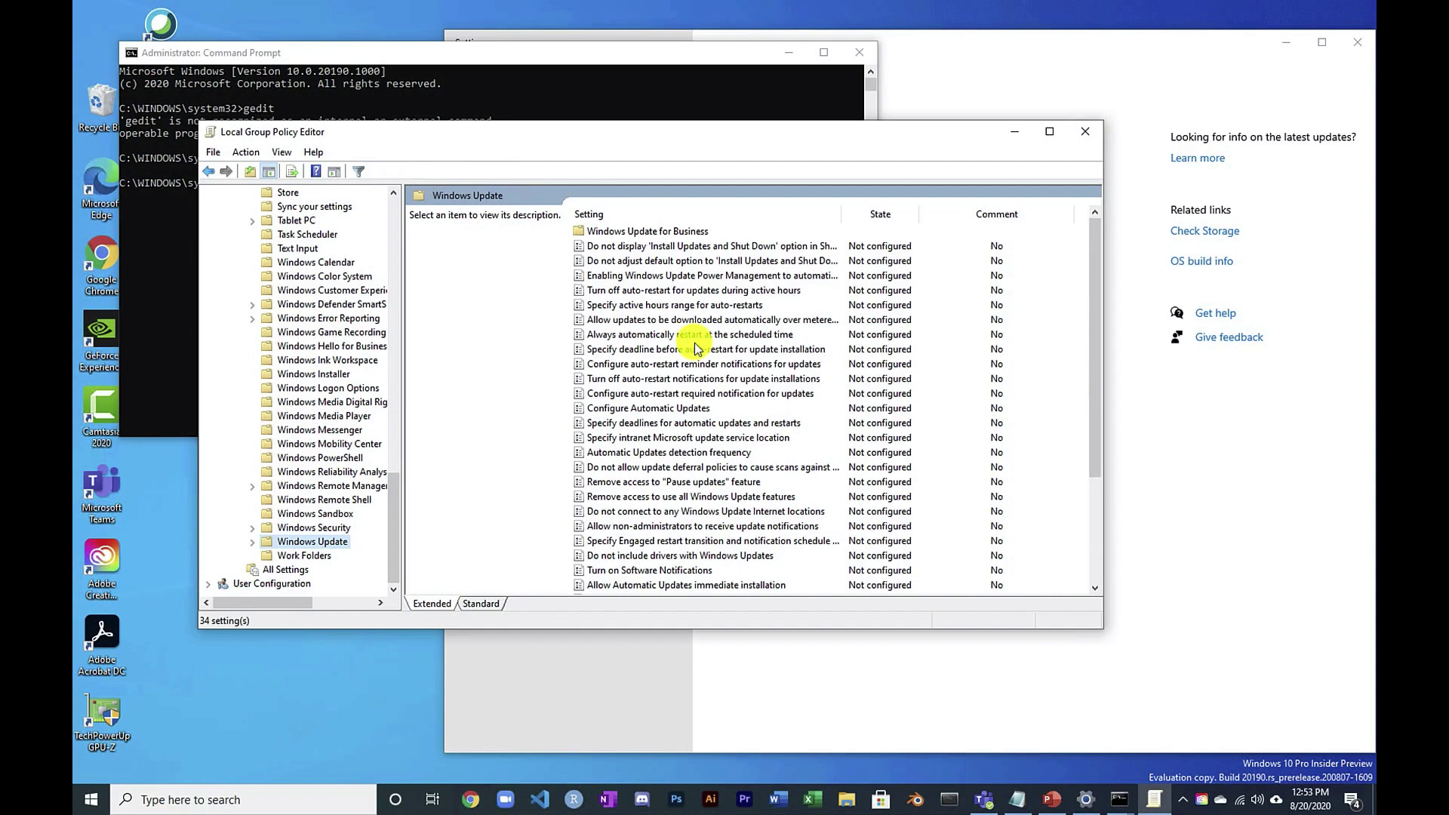
{"action": "left_click_drag", "start_coordinate": [1100, 310], "coordinate": [1103, 452]}
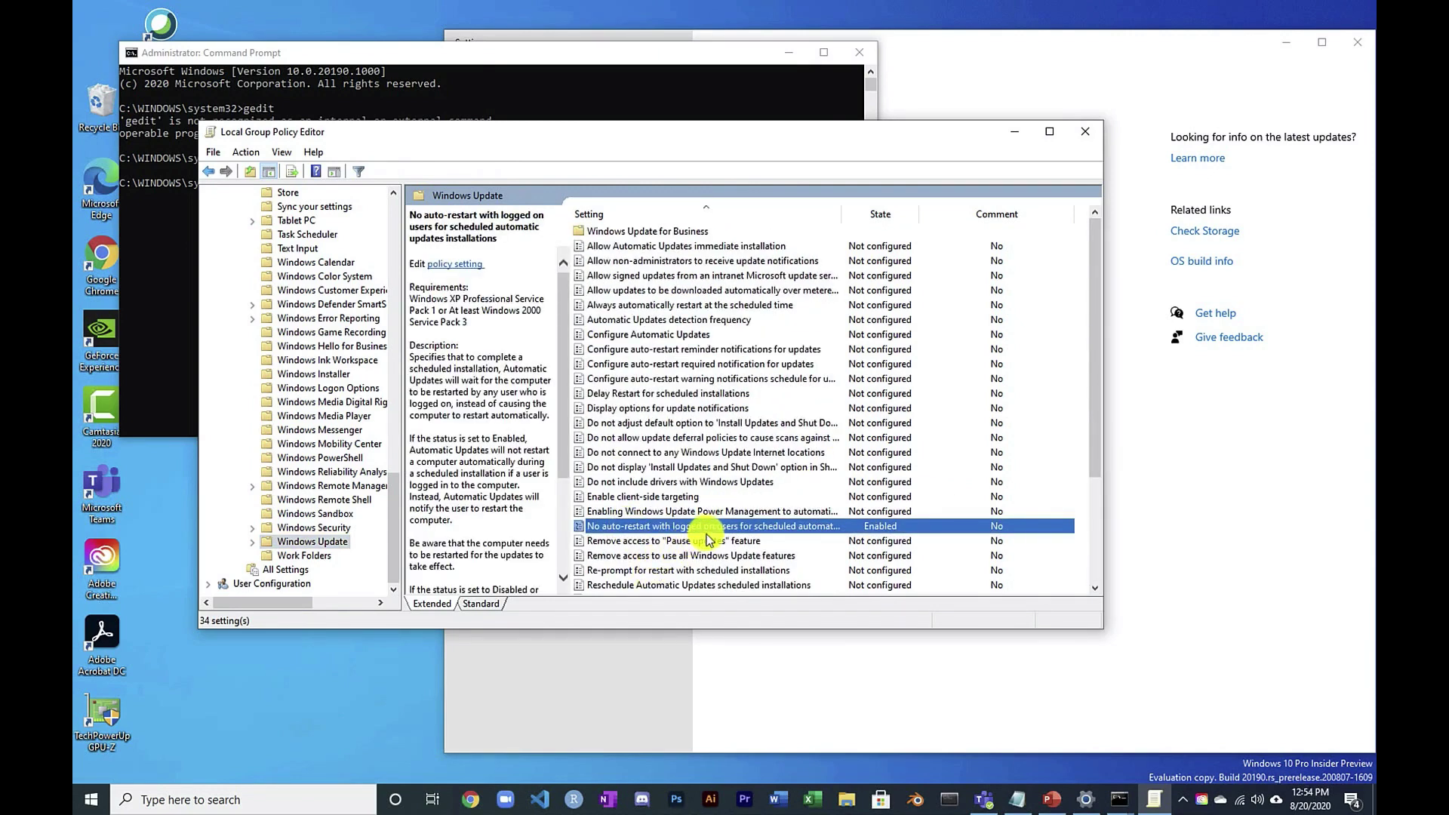
Keep the No auto-restart with logged on users policy Enabled and close the editor.
{"action": "right_click", "coordinate": [648, 530]}
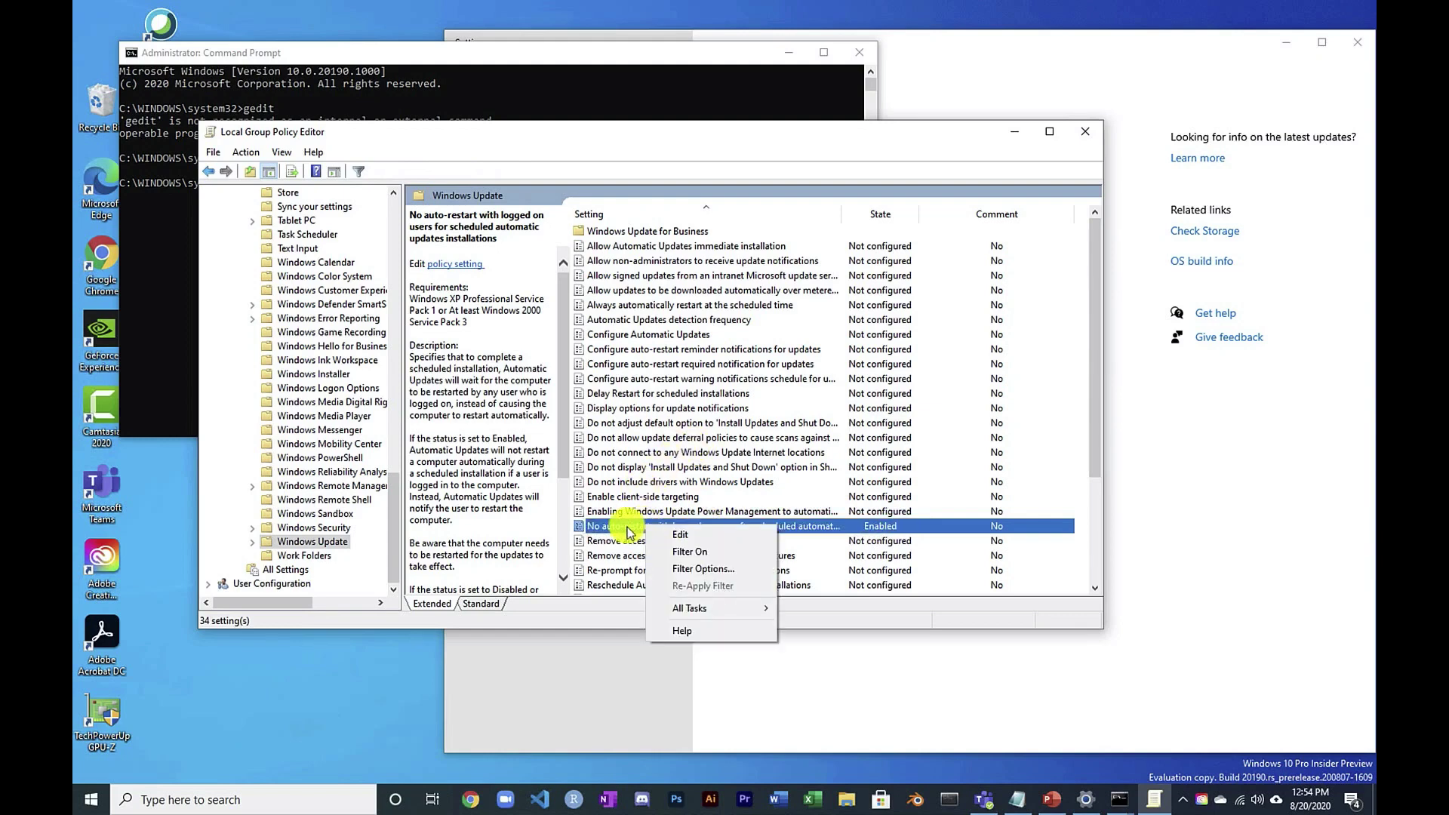
{"action": "left_click", "coordinate": [655, 538]}
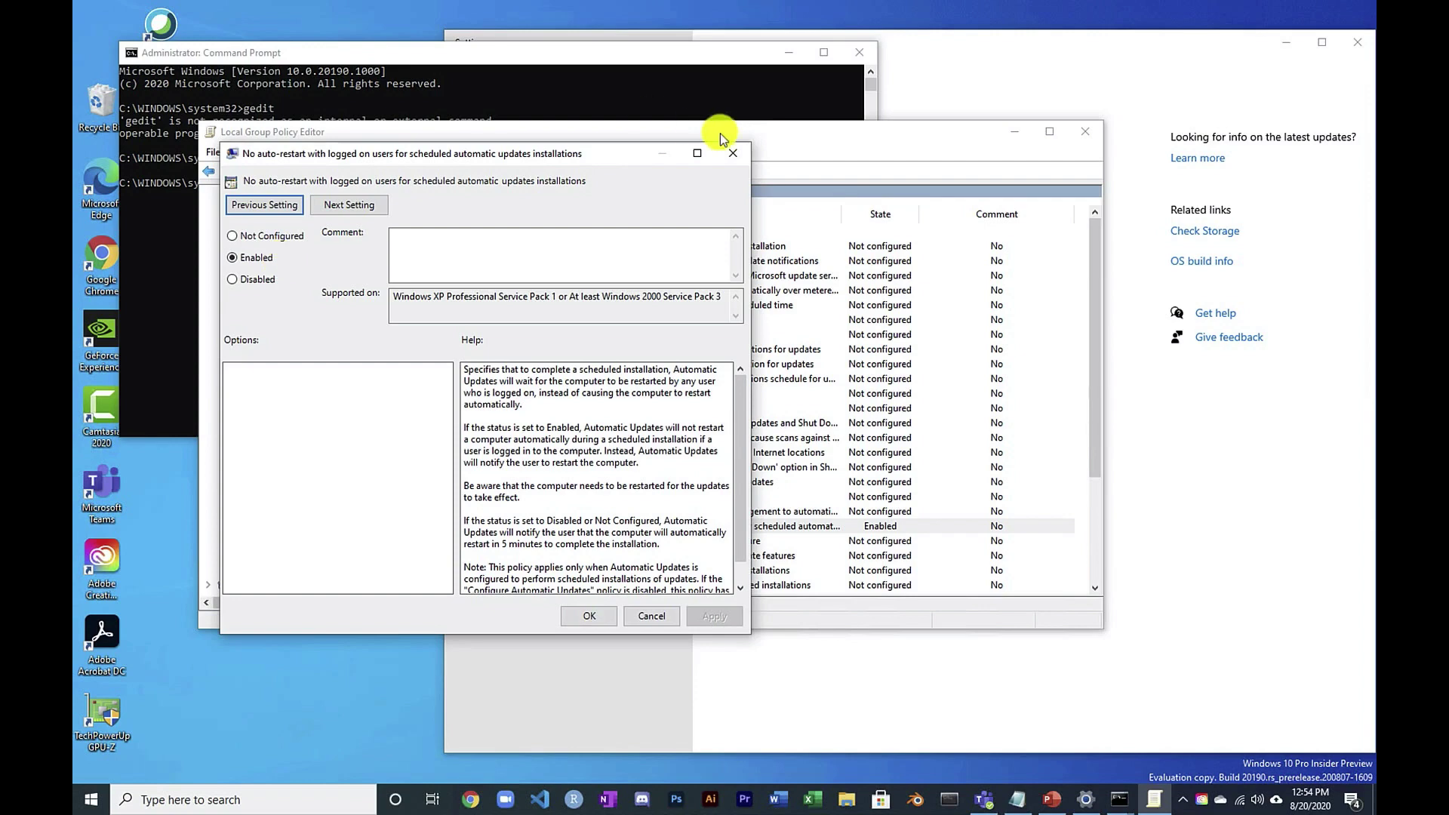
{"action": "left_click", "coordinate": [733, 154]}
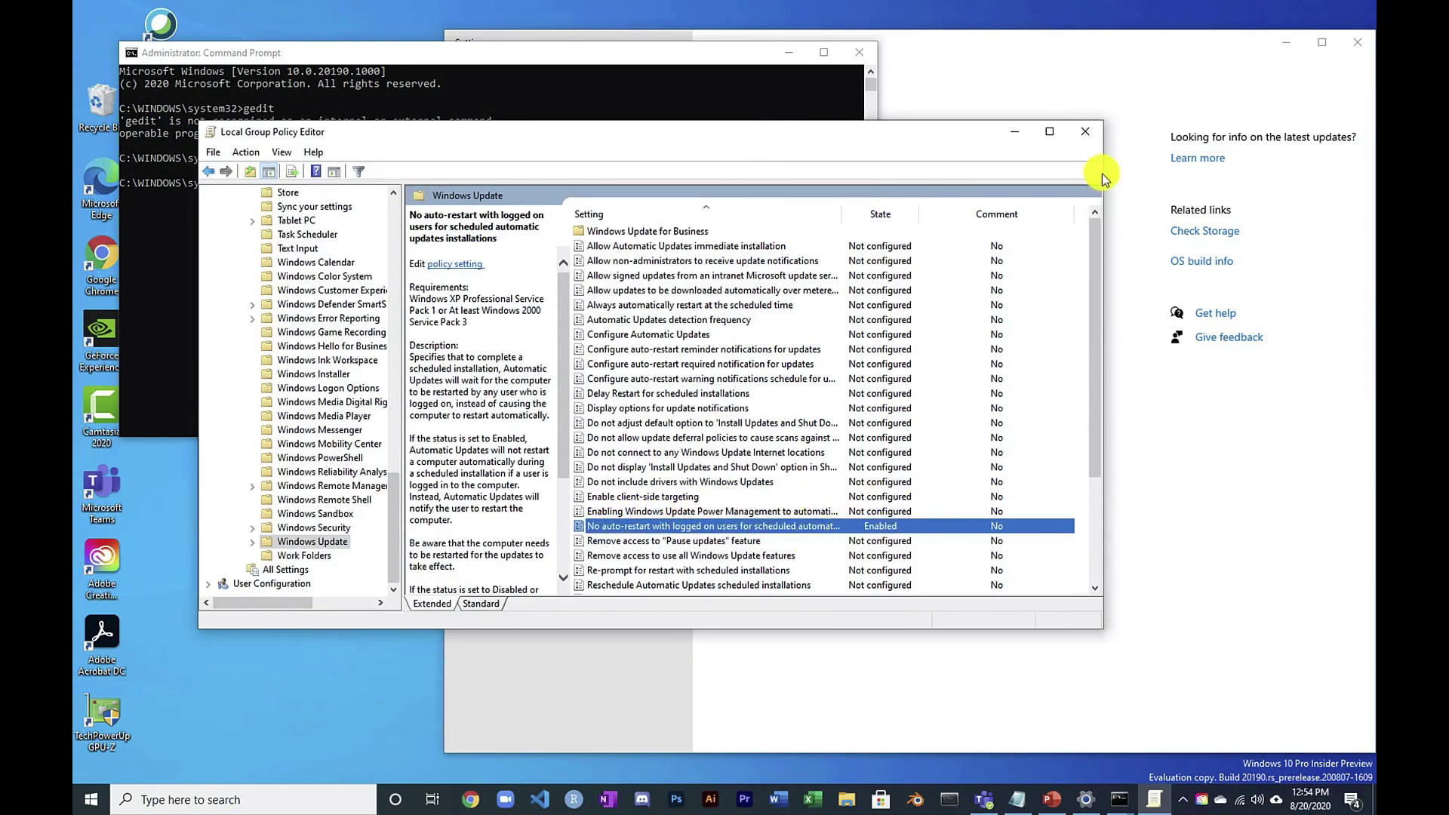
{"action": "left_click", "coordinate": [1084, 131]}
{"action": "left_click", "coordinate": [702, 242]}
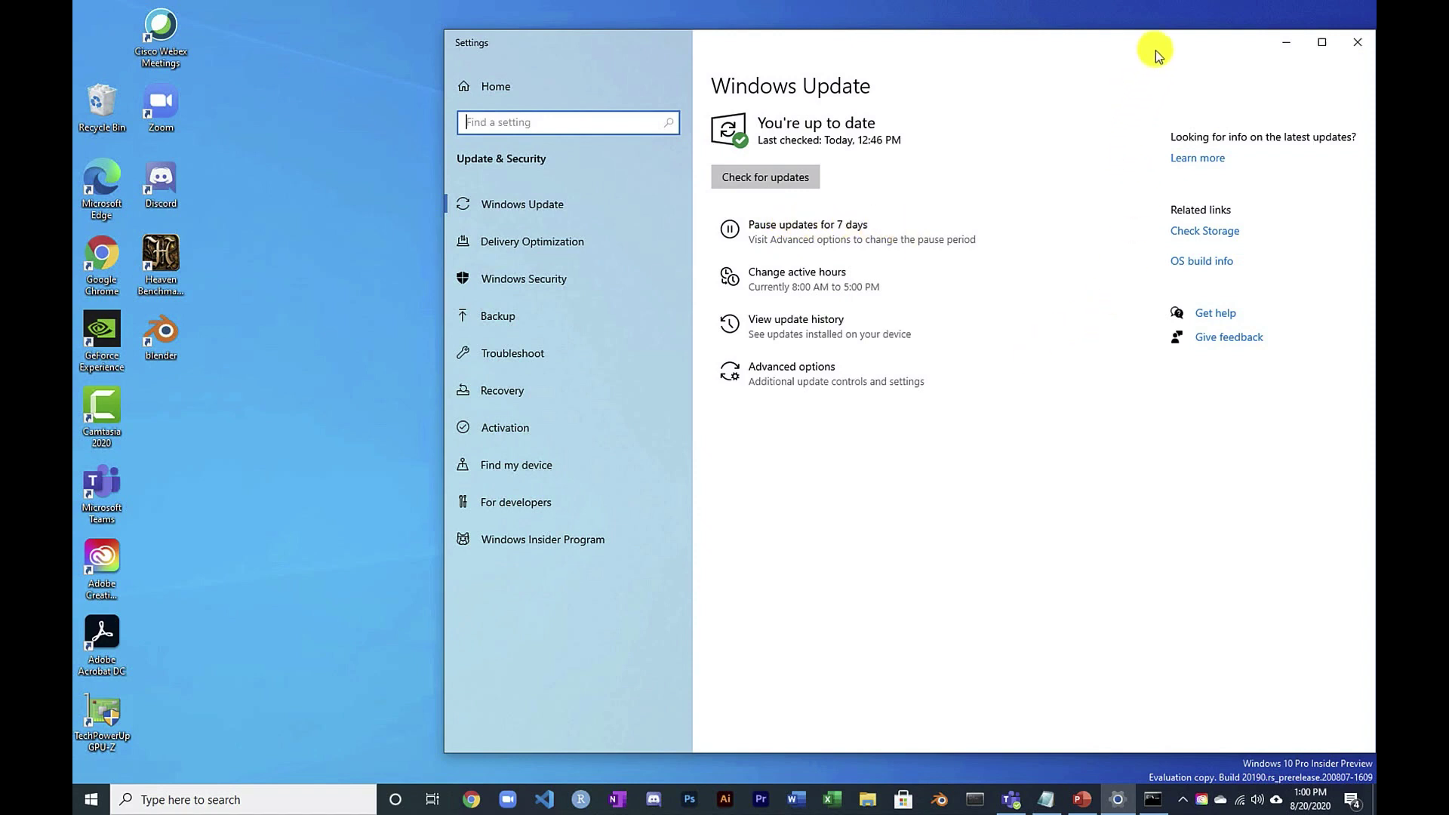
Drag the Settings window further left on the screen.
{"action": "left_click_drag", "start_coordinate": [1159, 53], "coordinate": [992, 51]}
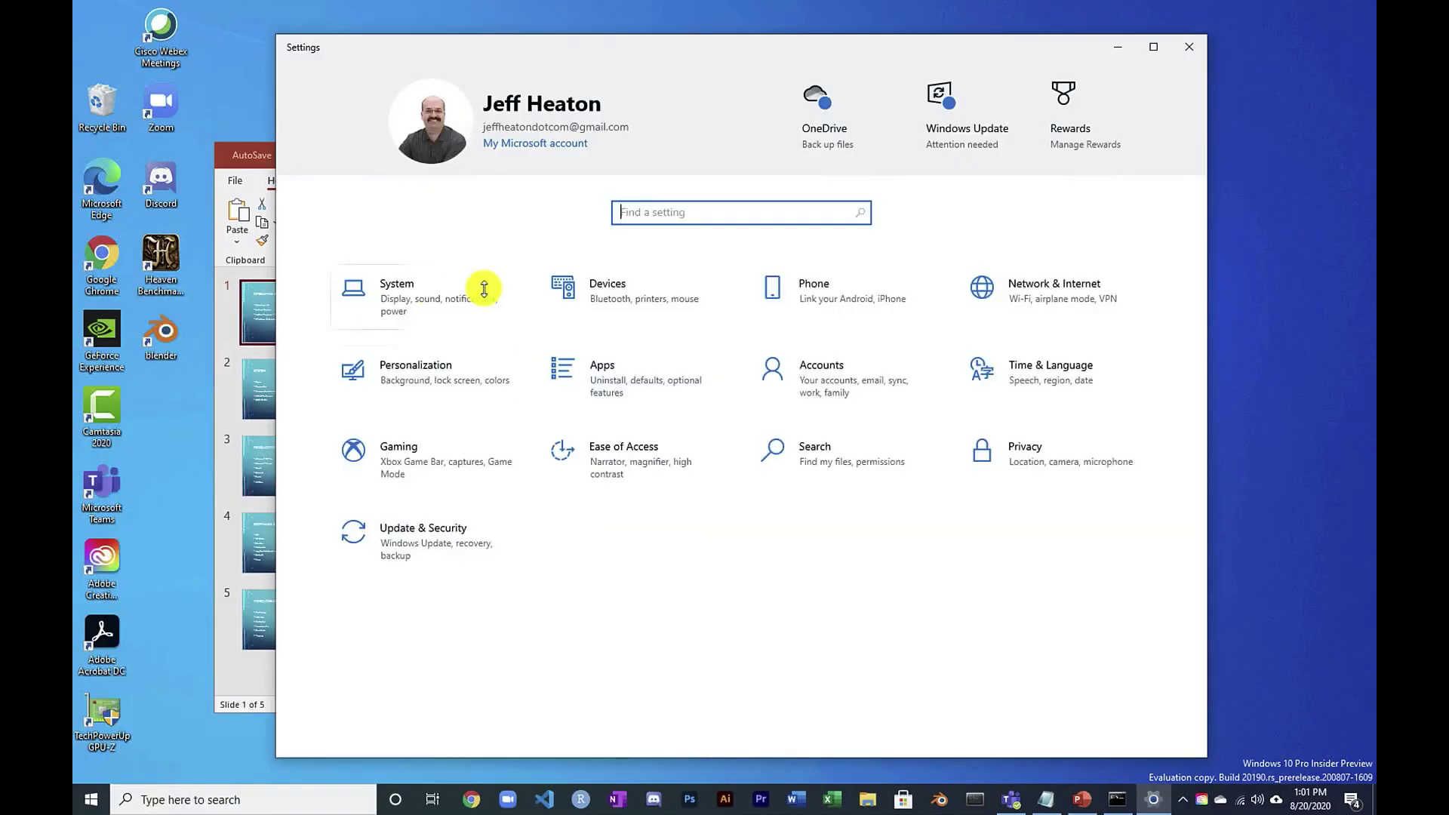
Search 'insider', open Windows Insider Program settings, and keep the Dev Channel selected.
{"action": "type", "text": "insider"}
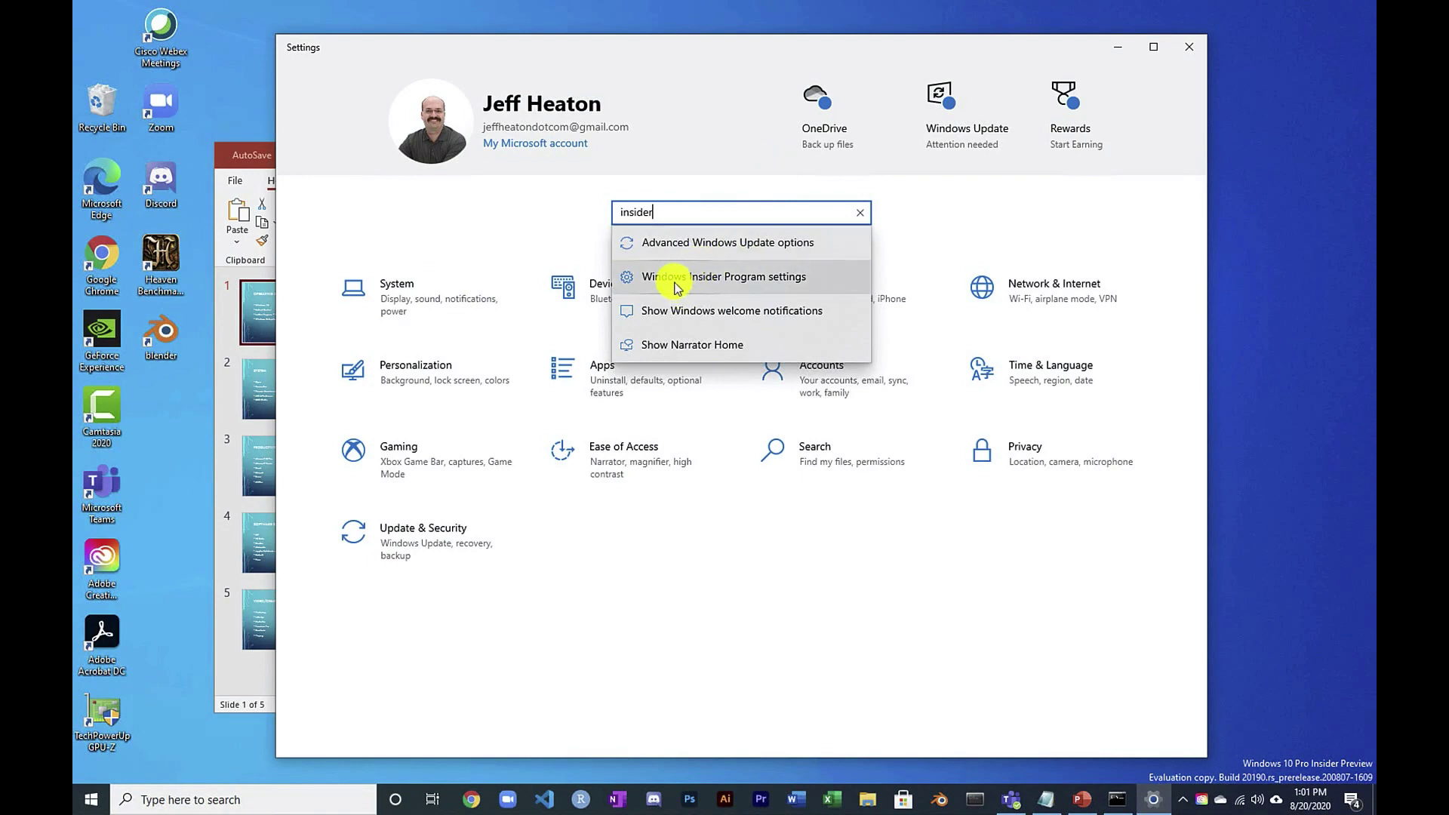
{"action": "left_click", "coordinate": [677, 286]}
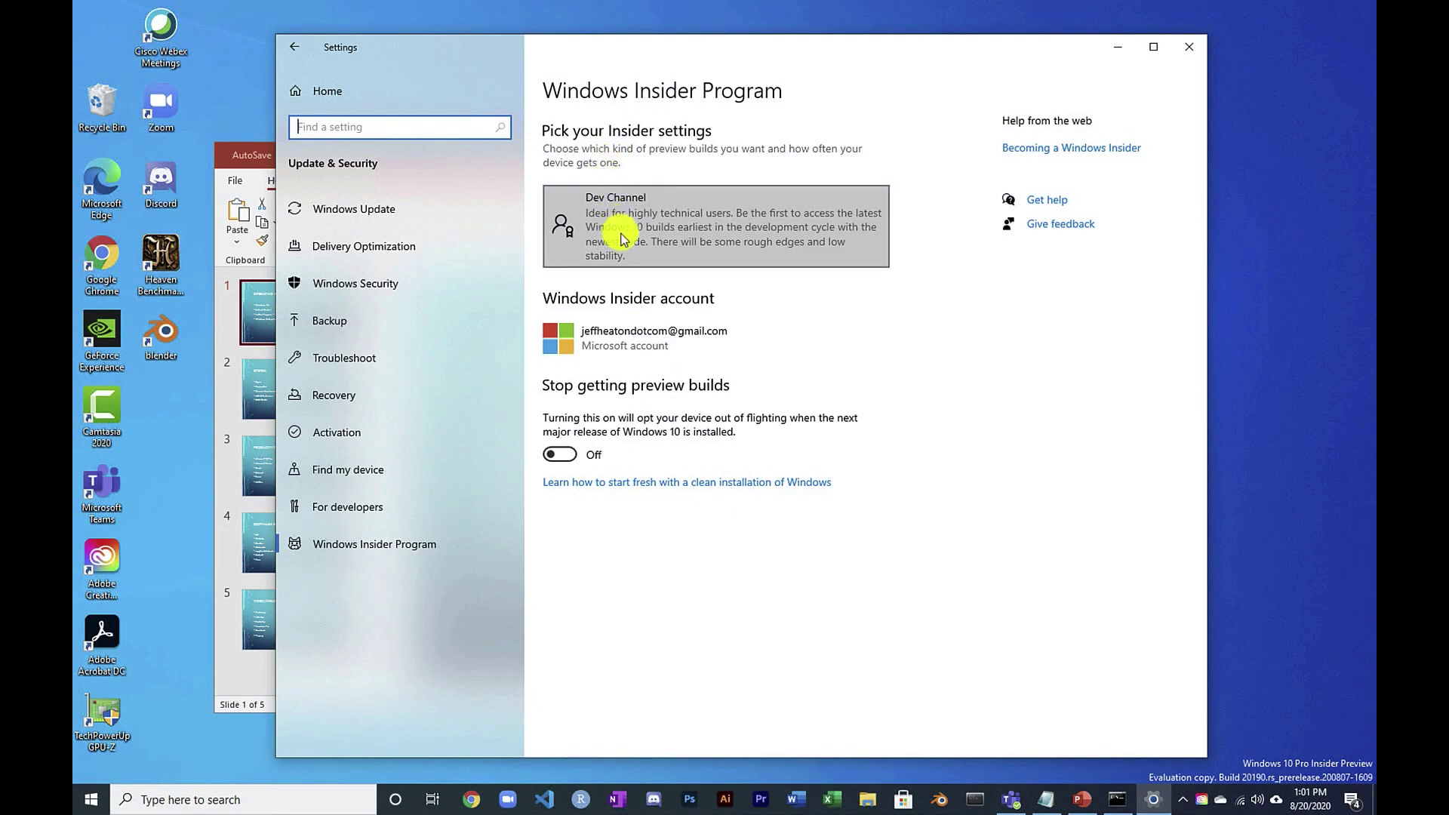
{"action": "left_click", "coordinate": [623, 239]}
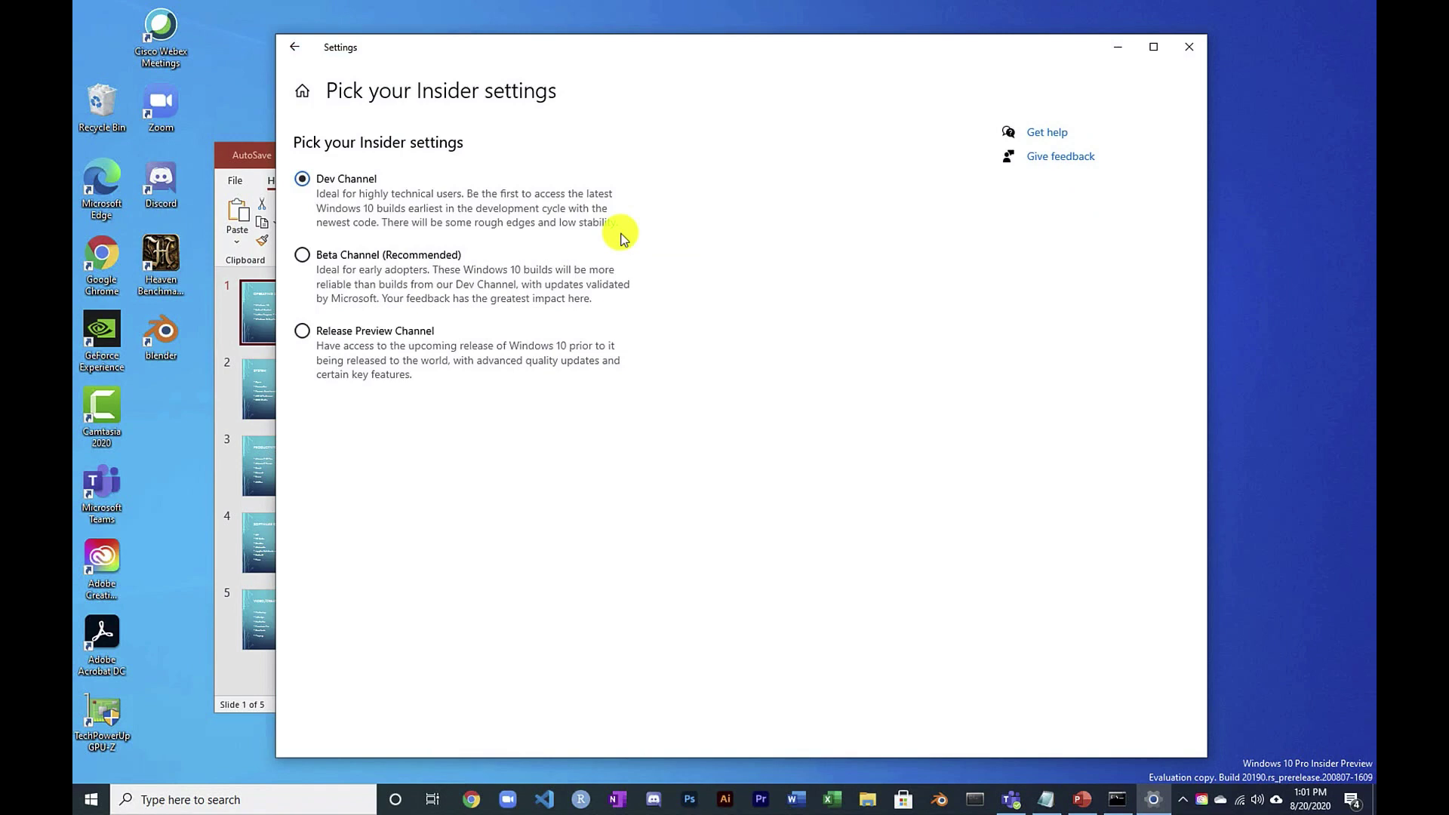
{"action": "left_click", "coordinate": [315, 179]}
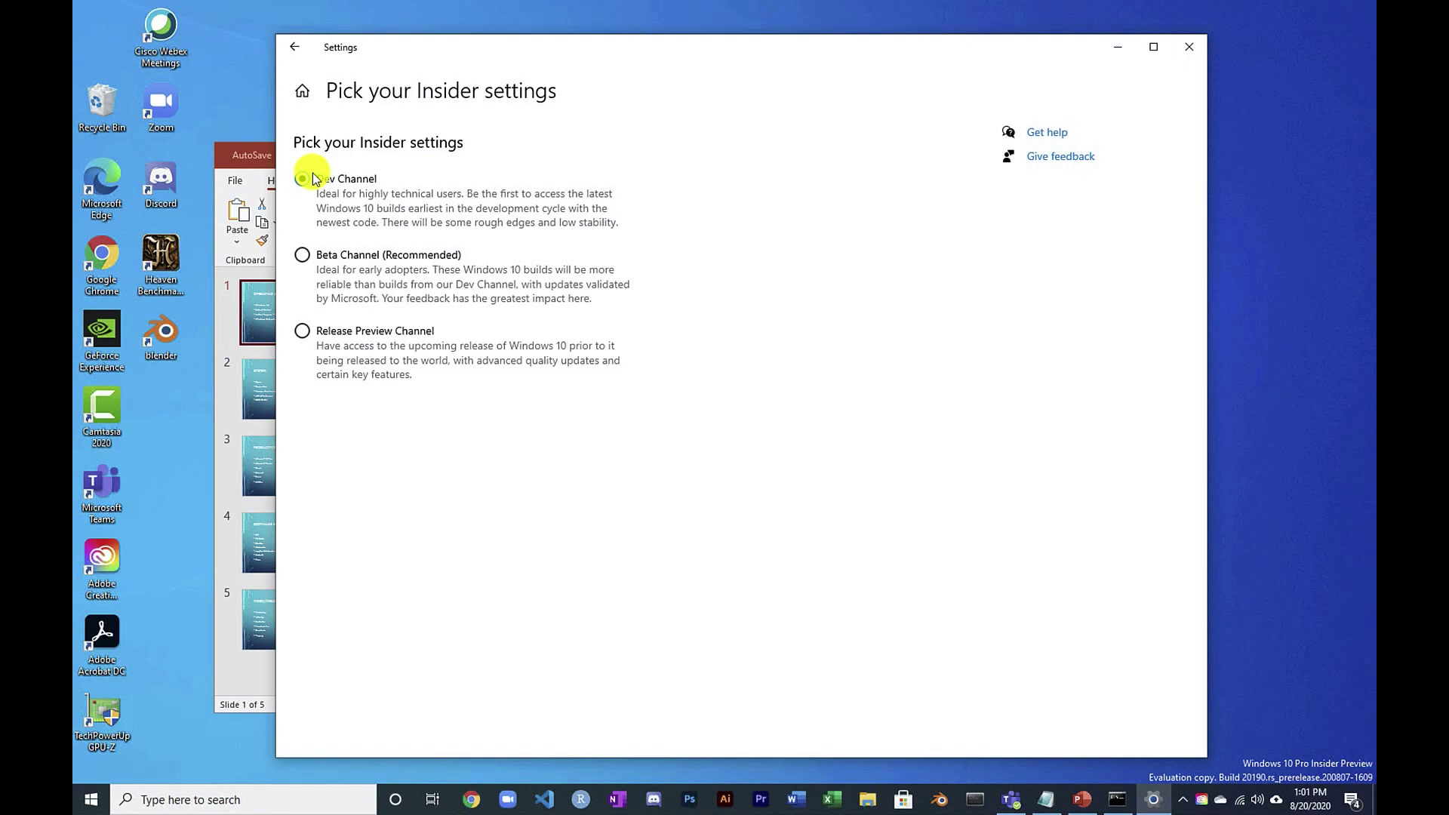
{"action": "left_click", "coordinate": [294, 47]}
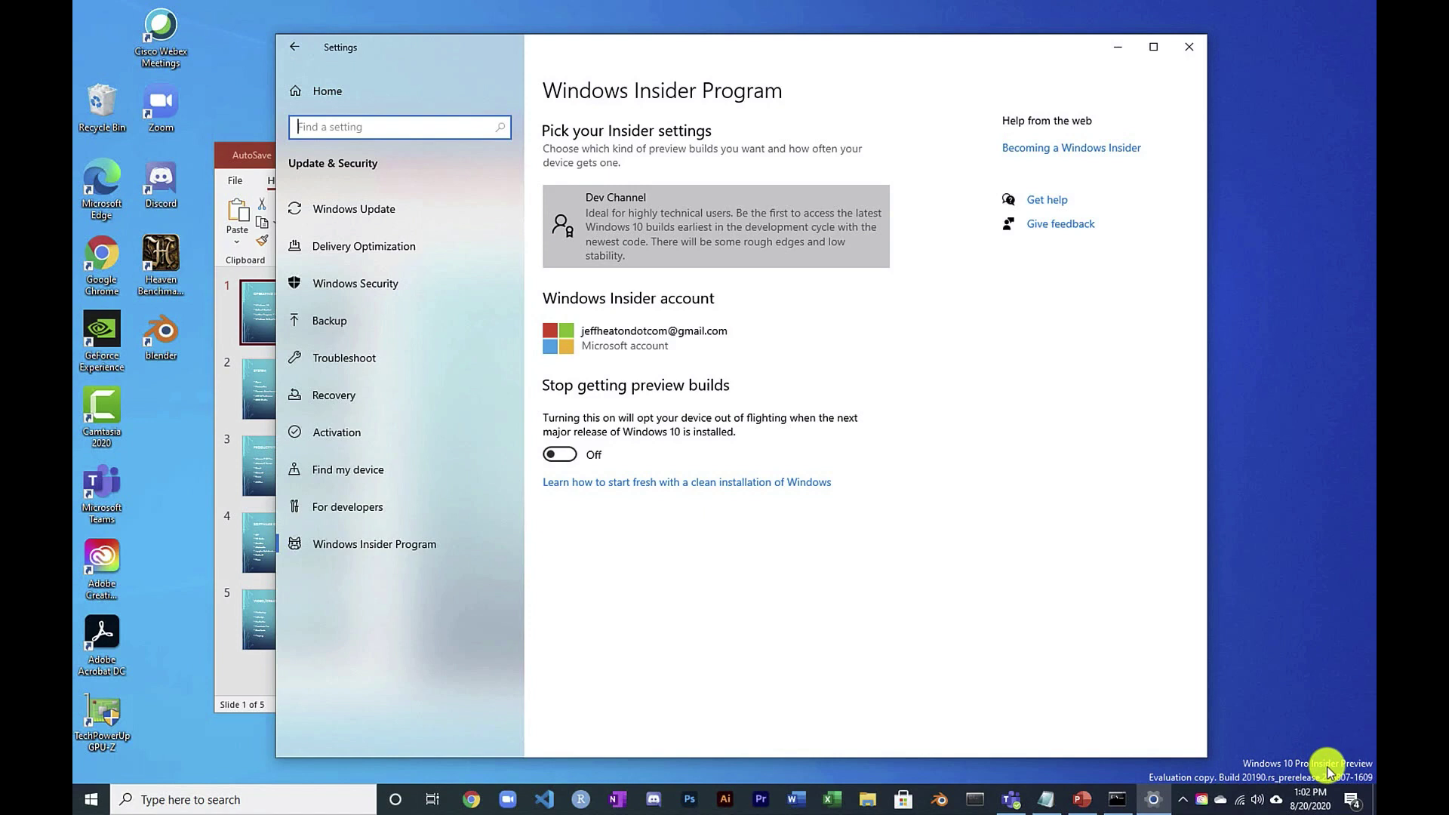
Close Settings, search 'ub' instead of 'wsl', and launch Ubuntu 20.04 LTS.
{"action": "left_click", "coordinate": [1187, 46]}
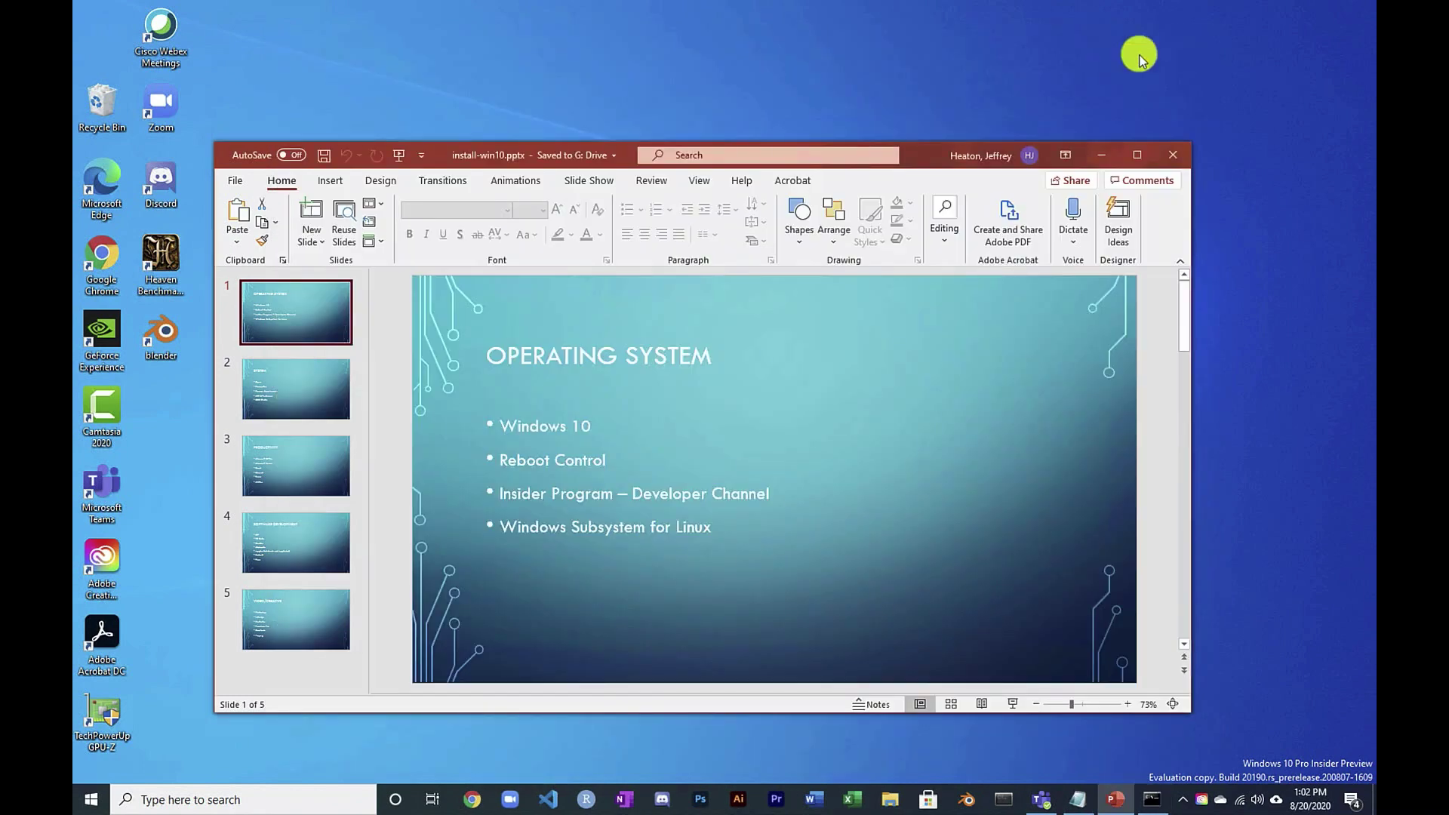
{"action": "left_click", "coordinate": [163, 798]}
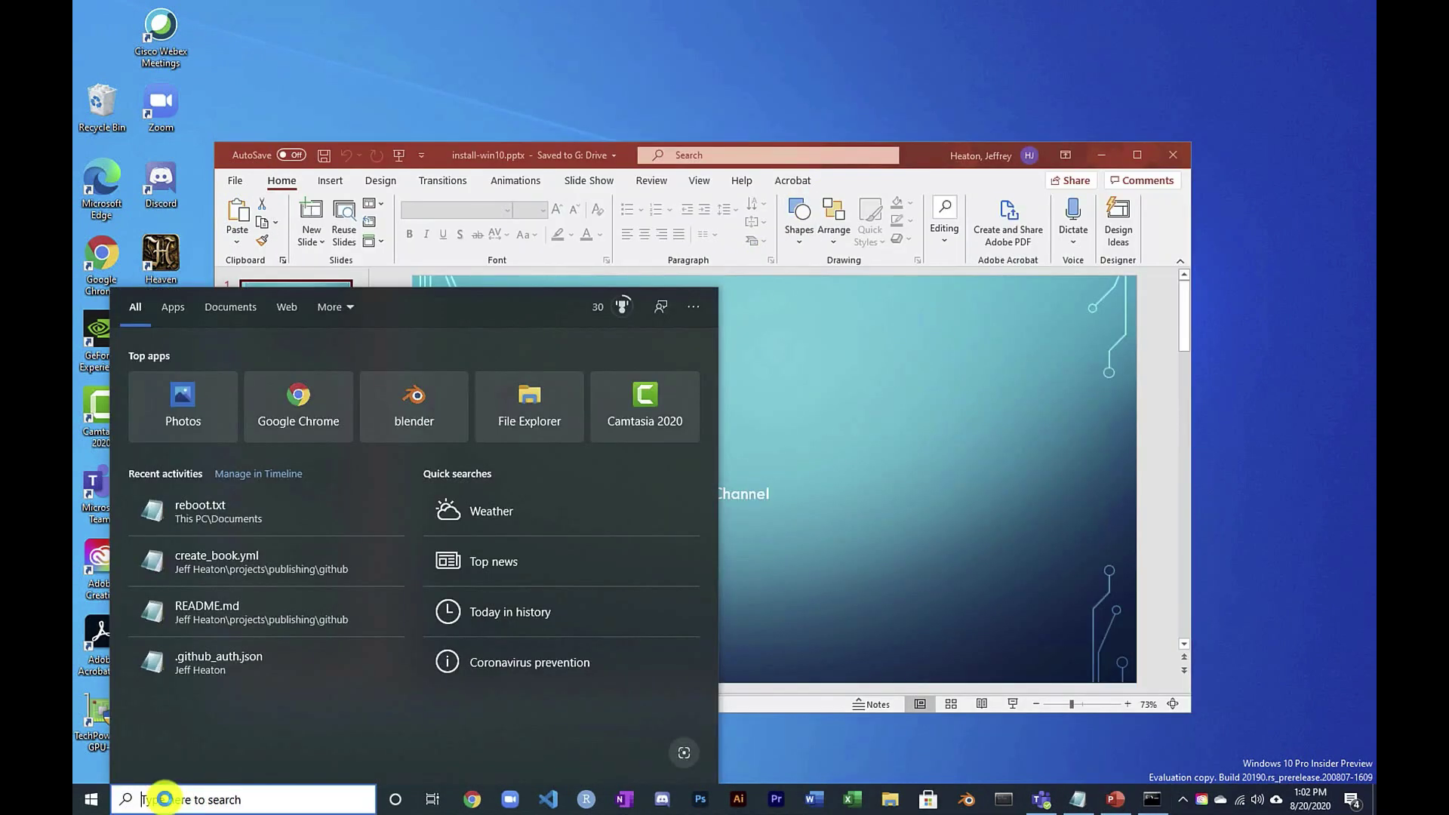
{"action": "type", "text": "wsl"}
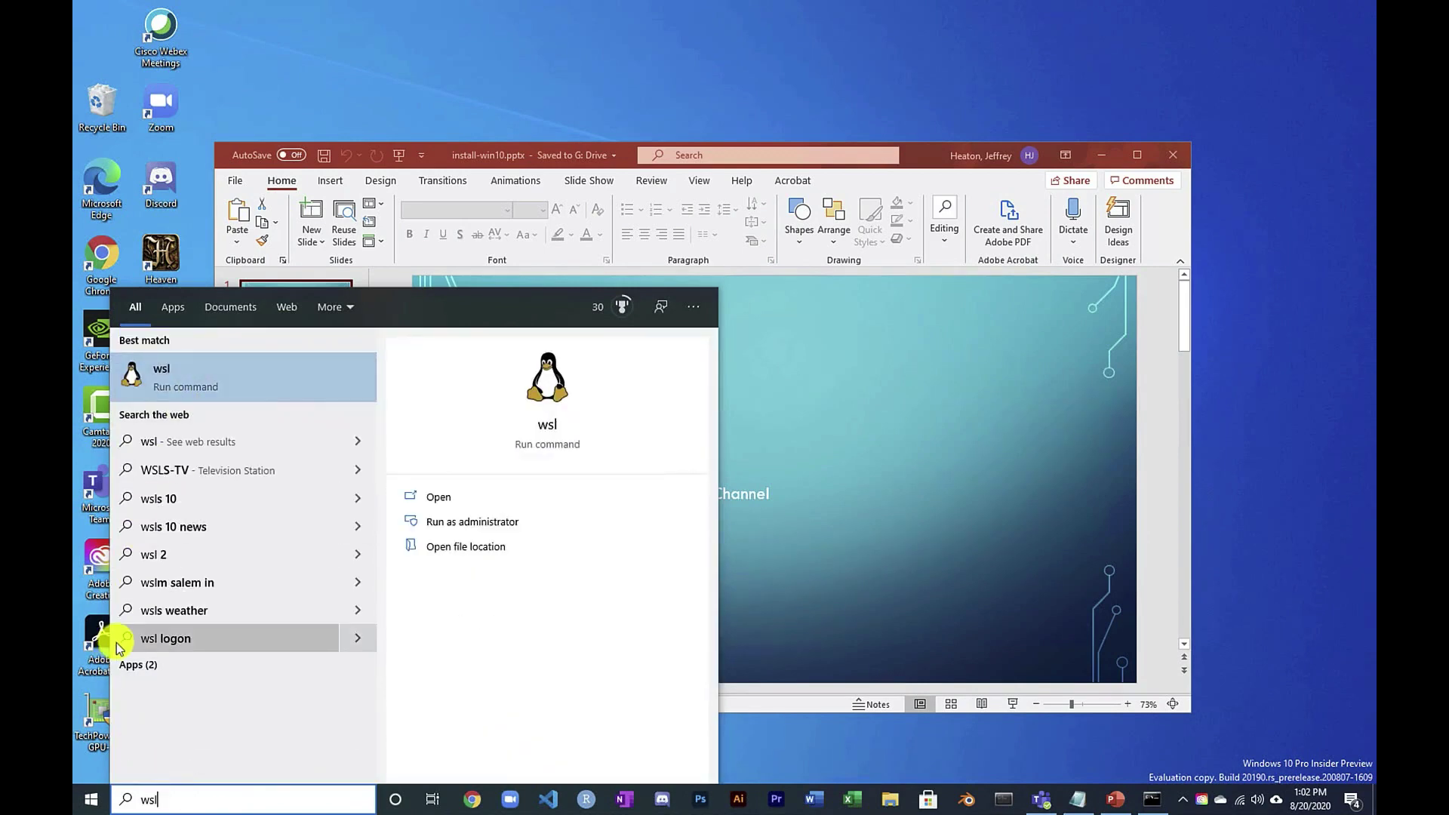
{"action": "key", "text": "BackSpace"}
{"action": "key", "text": "BackSpace"}
{"action": "key", "text": "BackSpace"}
{"action": "type", "text": "ub"}
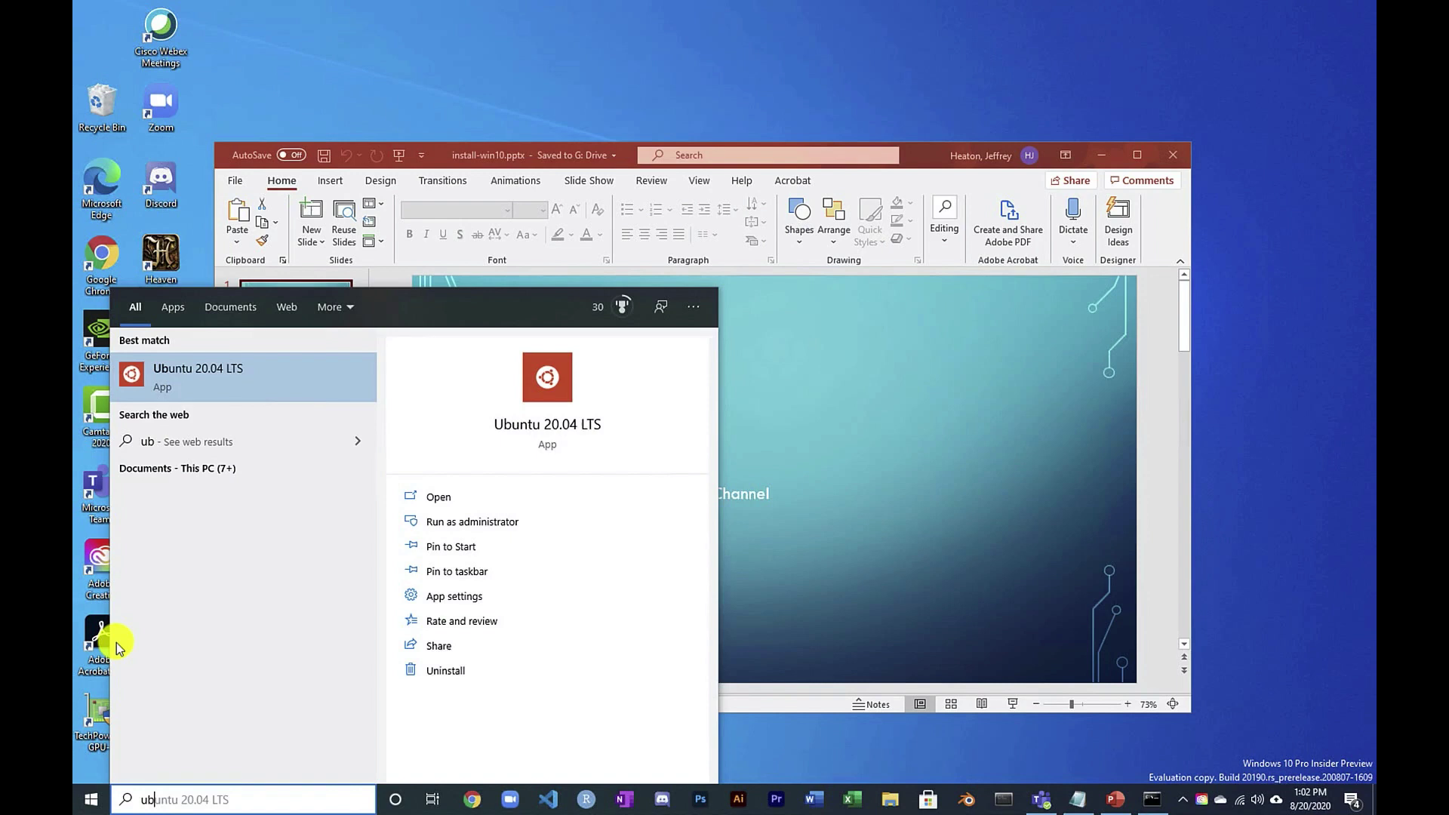
{"action": "left_click", "coordinate": [203, 368]}
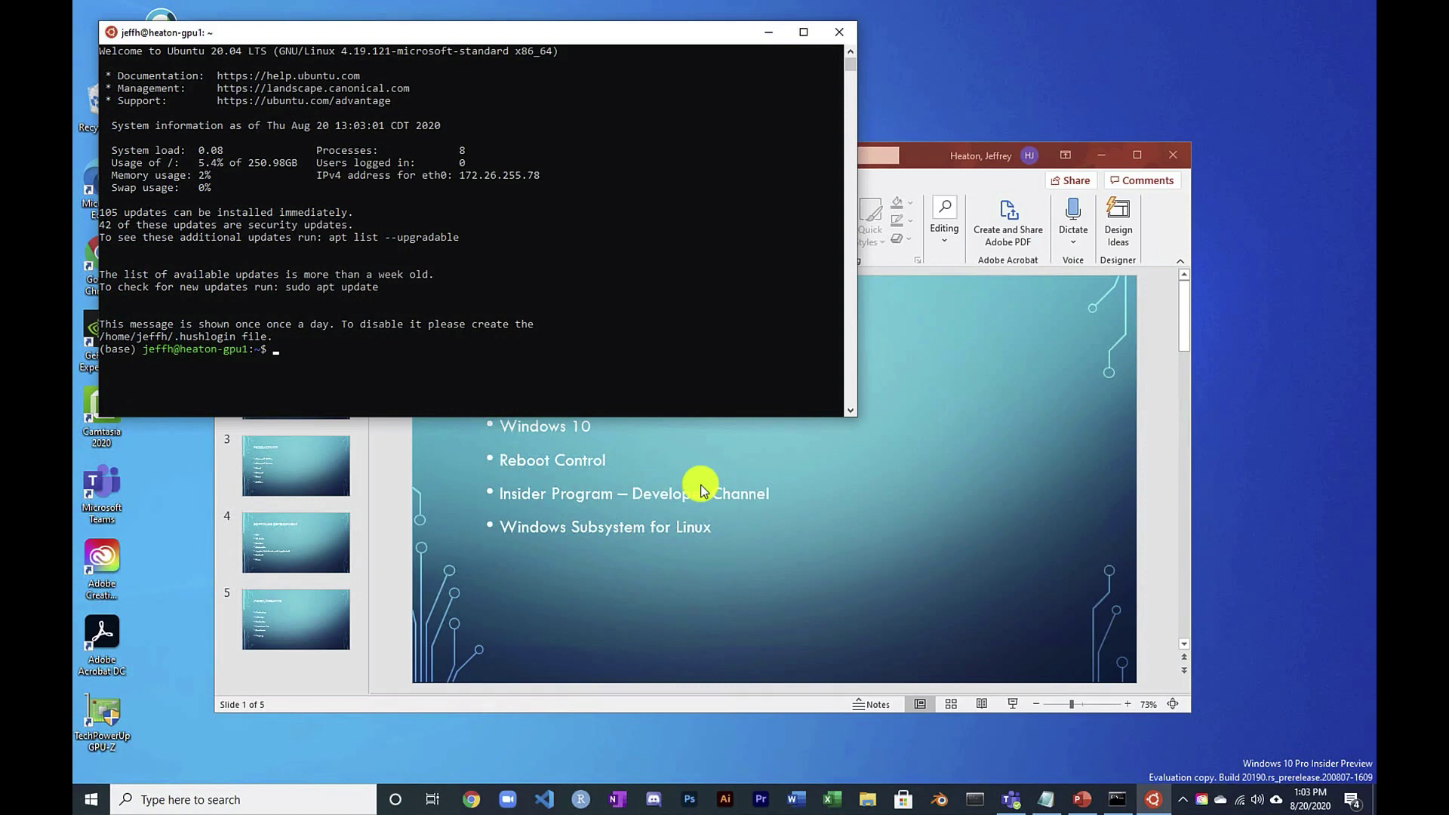
Run pwd, then start the server with 'jupyter notebook' in the Ubuntu shell.
{"action": "type", "text": "pwd"}
{"action": "key", "text": "Return"}
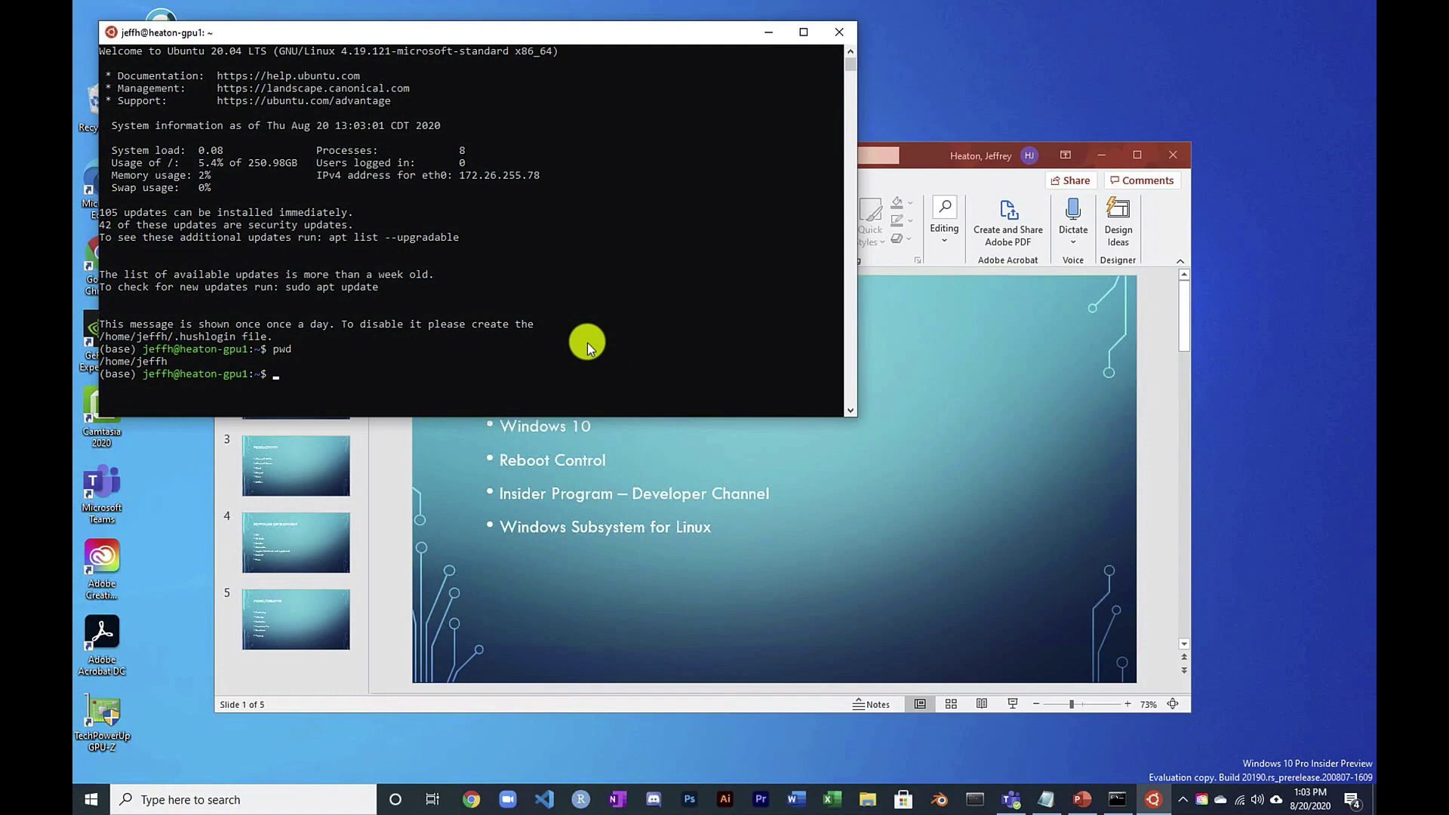
{"action": "type", "text": "jupyter notebook"}
{"action": "key", "text": "Return"}
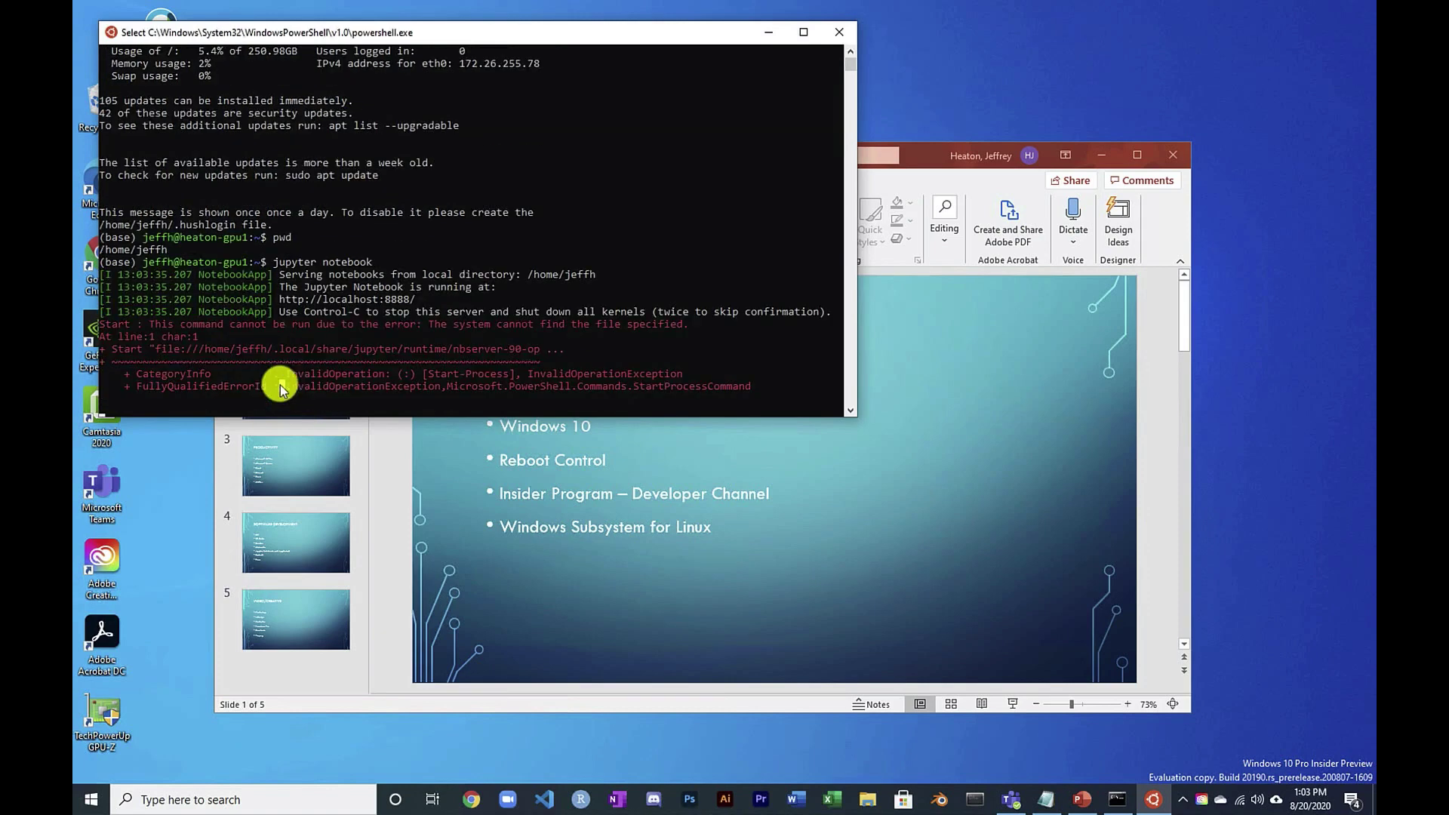
{"action": "left_click", "coordinate": [387, 349]}
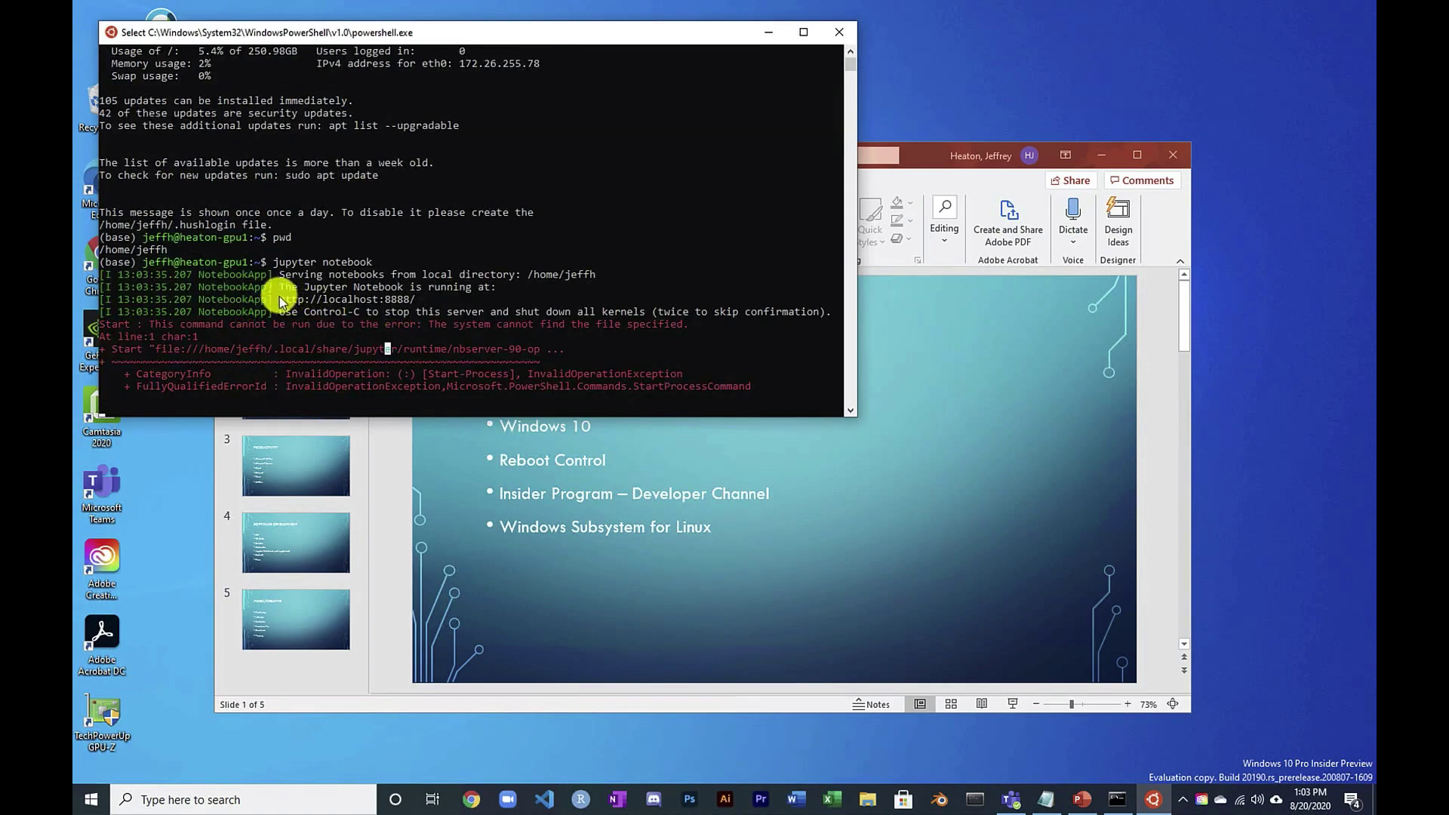
{"action": "left_click_drag", "start_coordinate": [279, 299], "coordinate": [414, 297]}
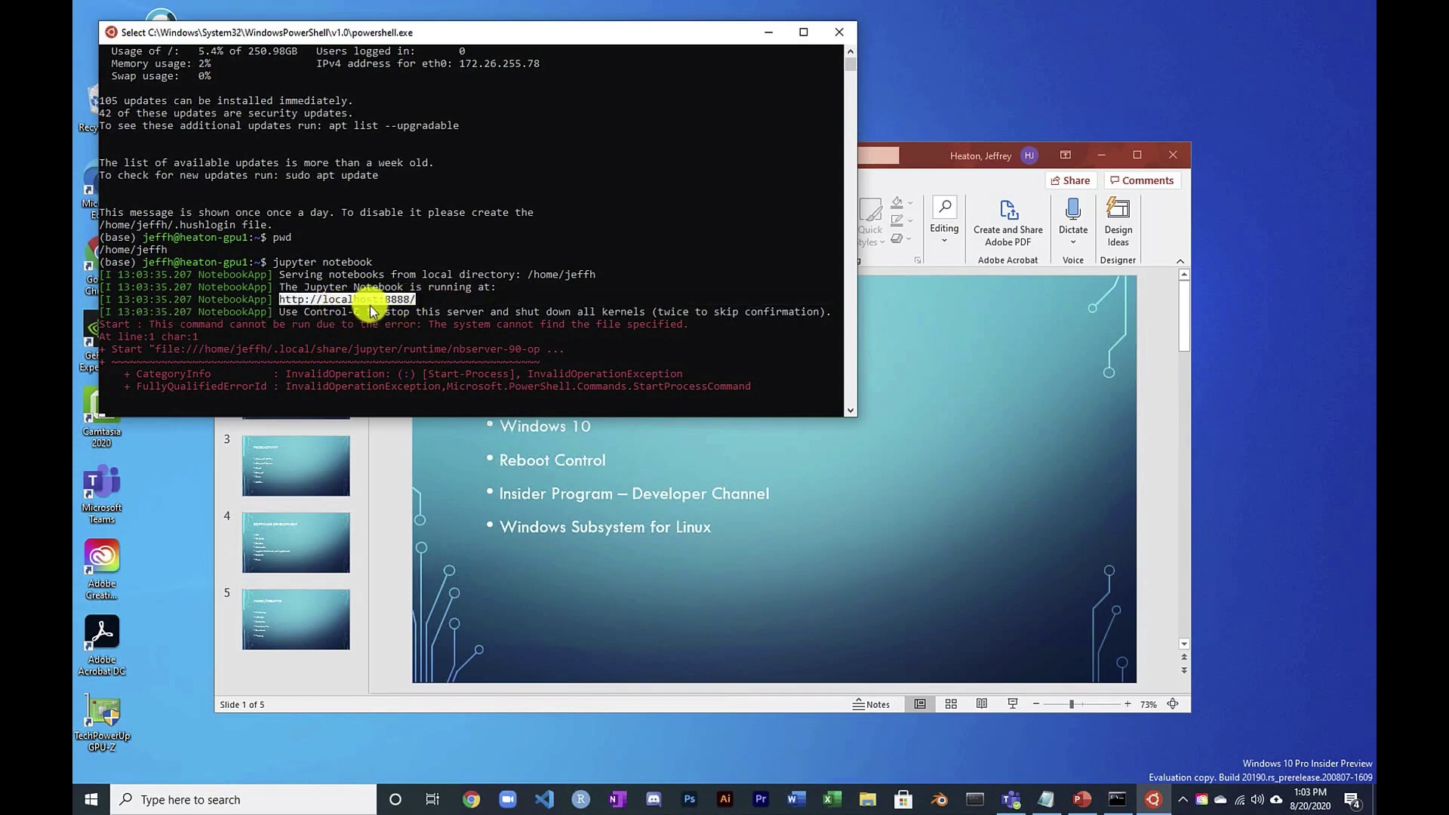
{"action": "left_click", "coordinate": [471, 800]}
{"action": "left_click", "coordinate": [595, 116]}
{"action": "key", "text": "ctrl+v"}
{"action": "key", "text": "Return"}
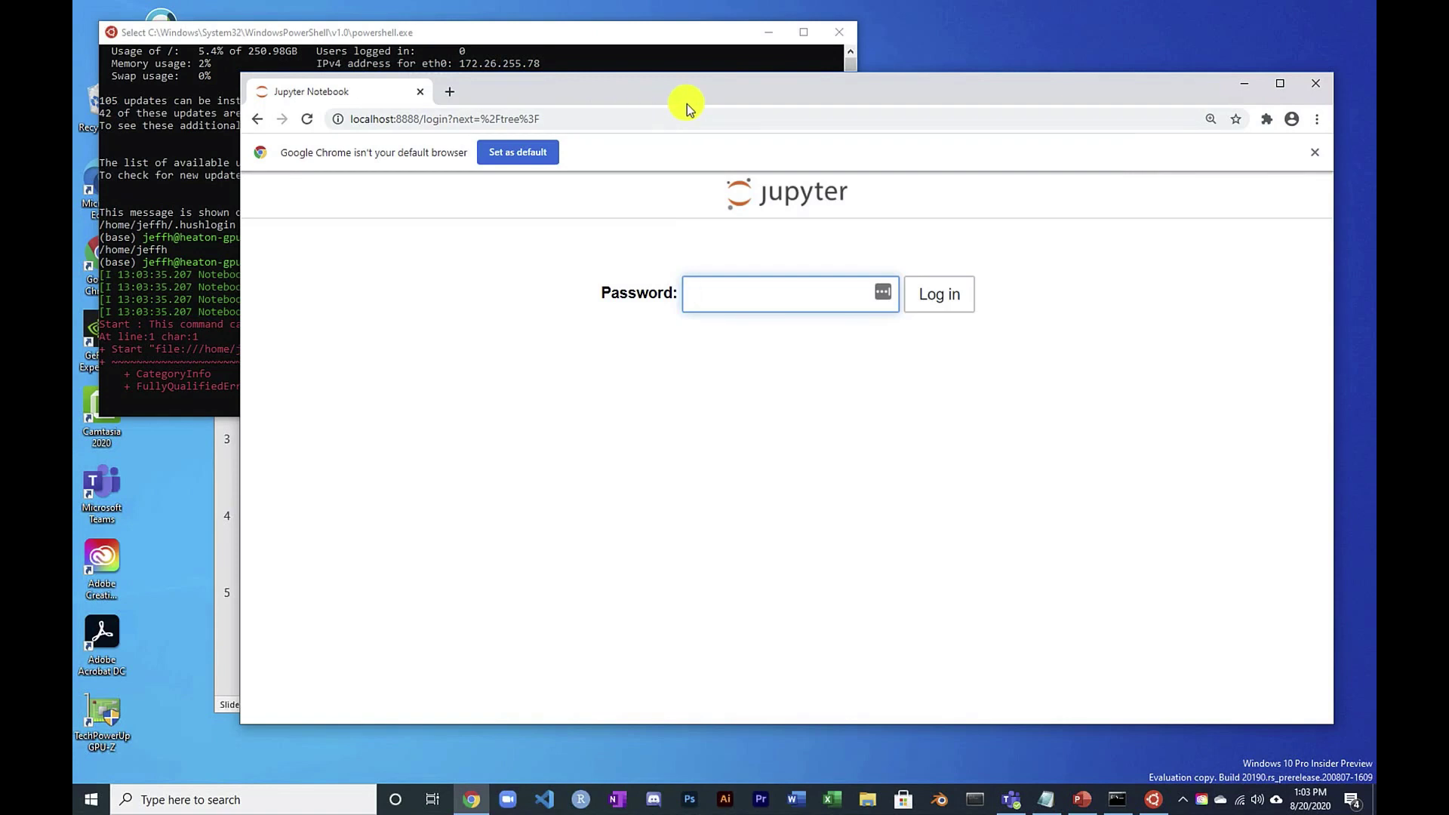
Enter the Jupyter password to log in to the Files page.
{"action": "type", "text": "••"}
{"action": "key", "text": "BackSpace"}
{"action": "key", "text": "ctrl+v"}
{"action": "key", "text": "Return"}
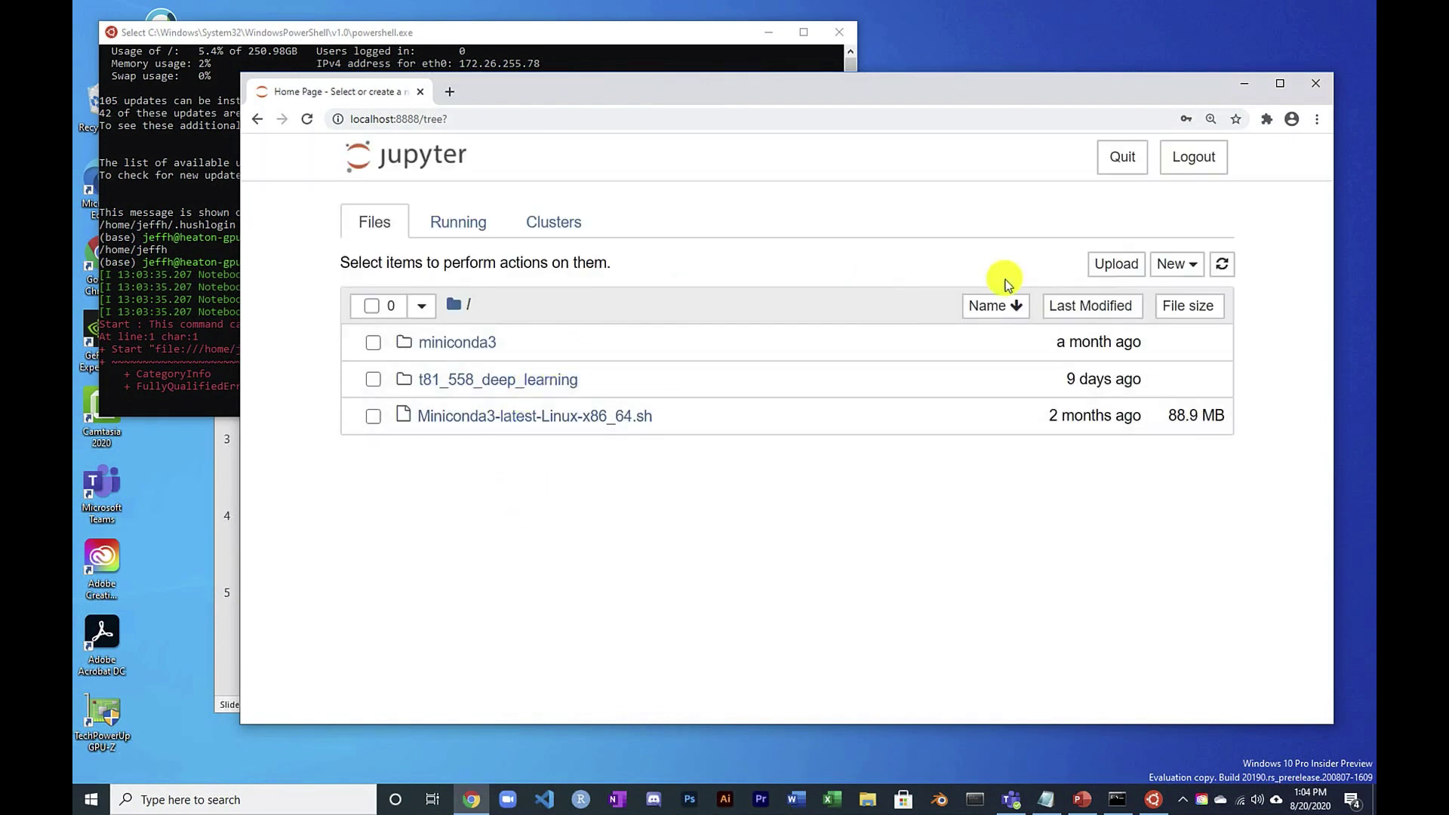
Open and close the New menu, then bring the server terminal to the front.
{"action": "left_click", "coordinate": [1172, 266]}
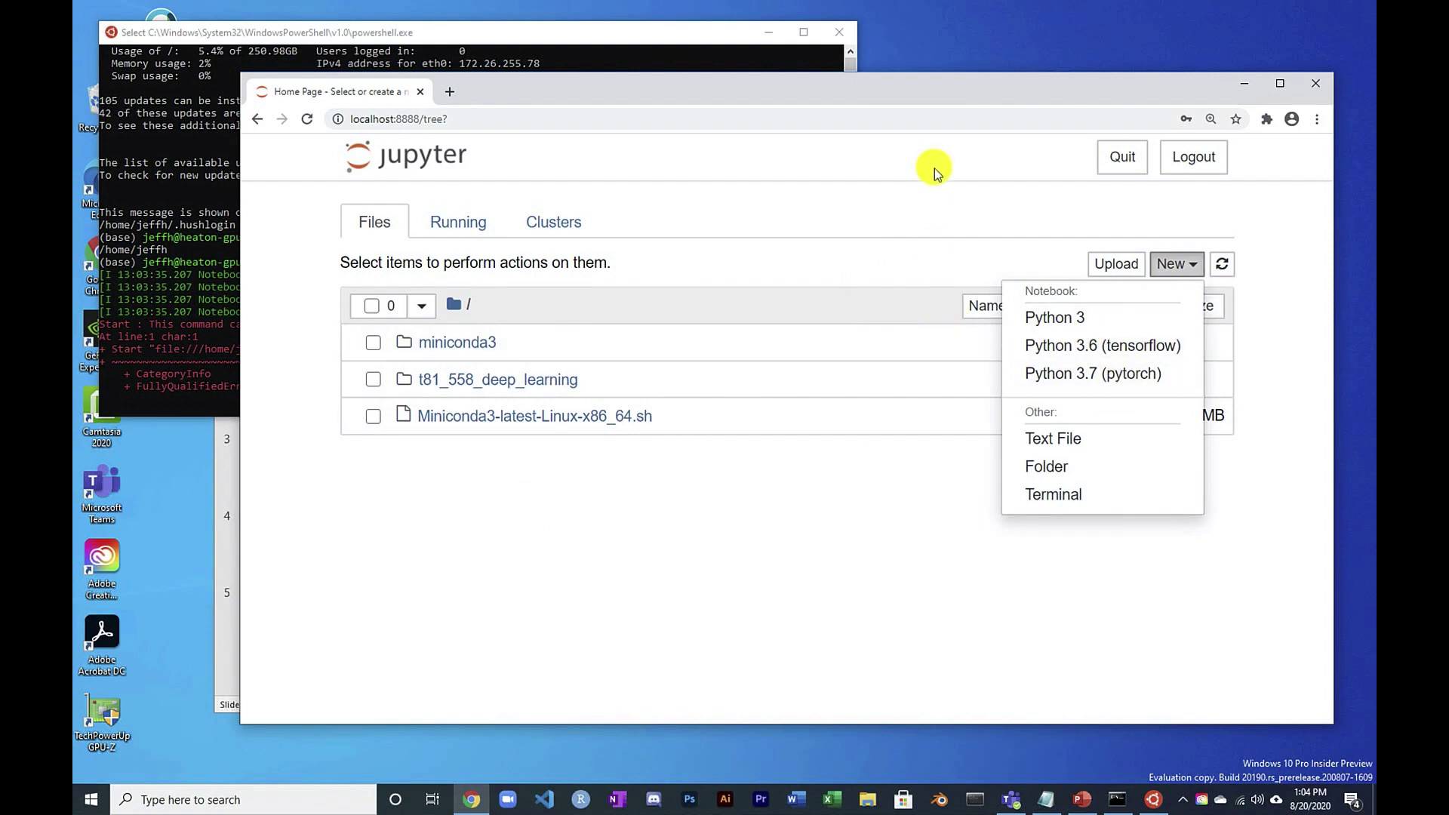
{"action": "left_click", "coordinate": [974, 181]}
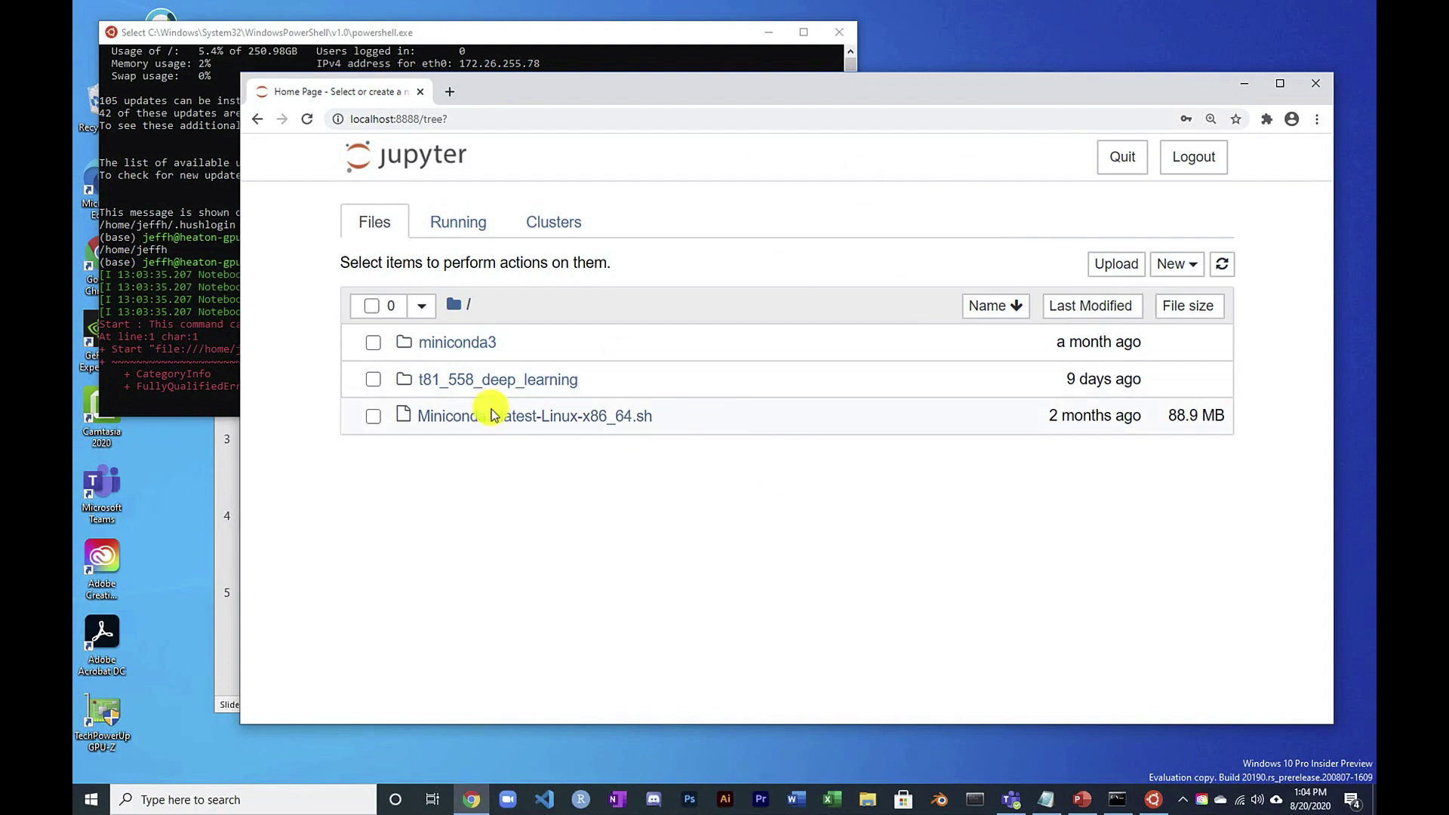
{"action": "left_click", "coordinate": [166, 216]}
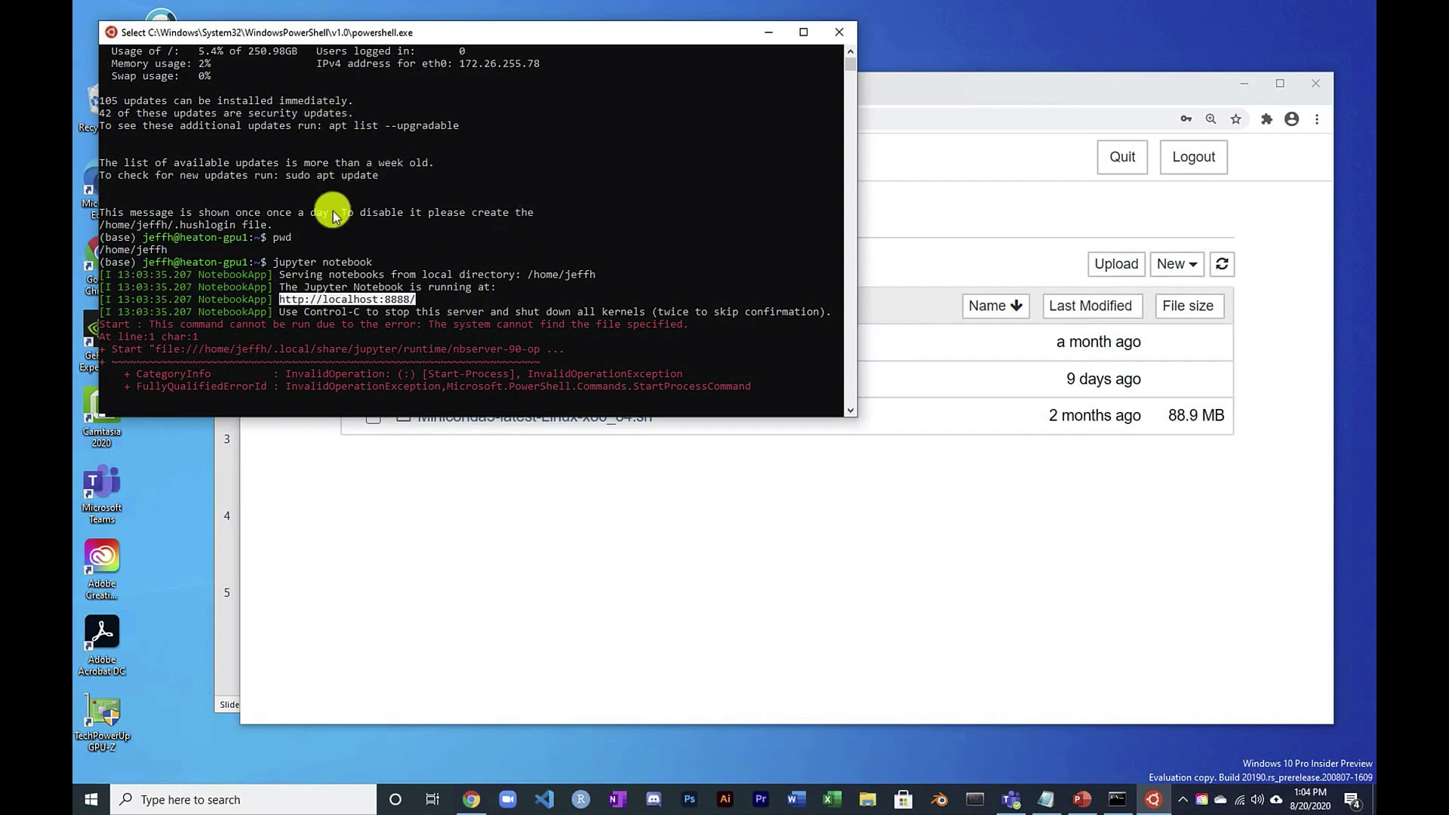
Bring the Jupyter Files page listing miniconda3 and t81_558_deep_learning back in front of the terminal.
{"action": "left_click", "coordinate": [381, 277]}
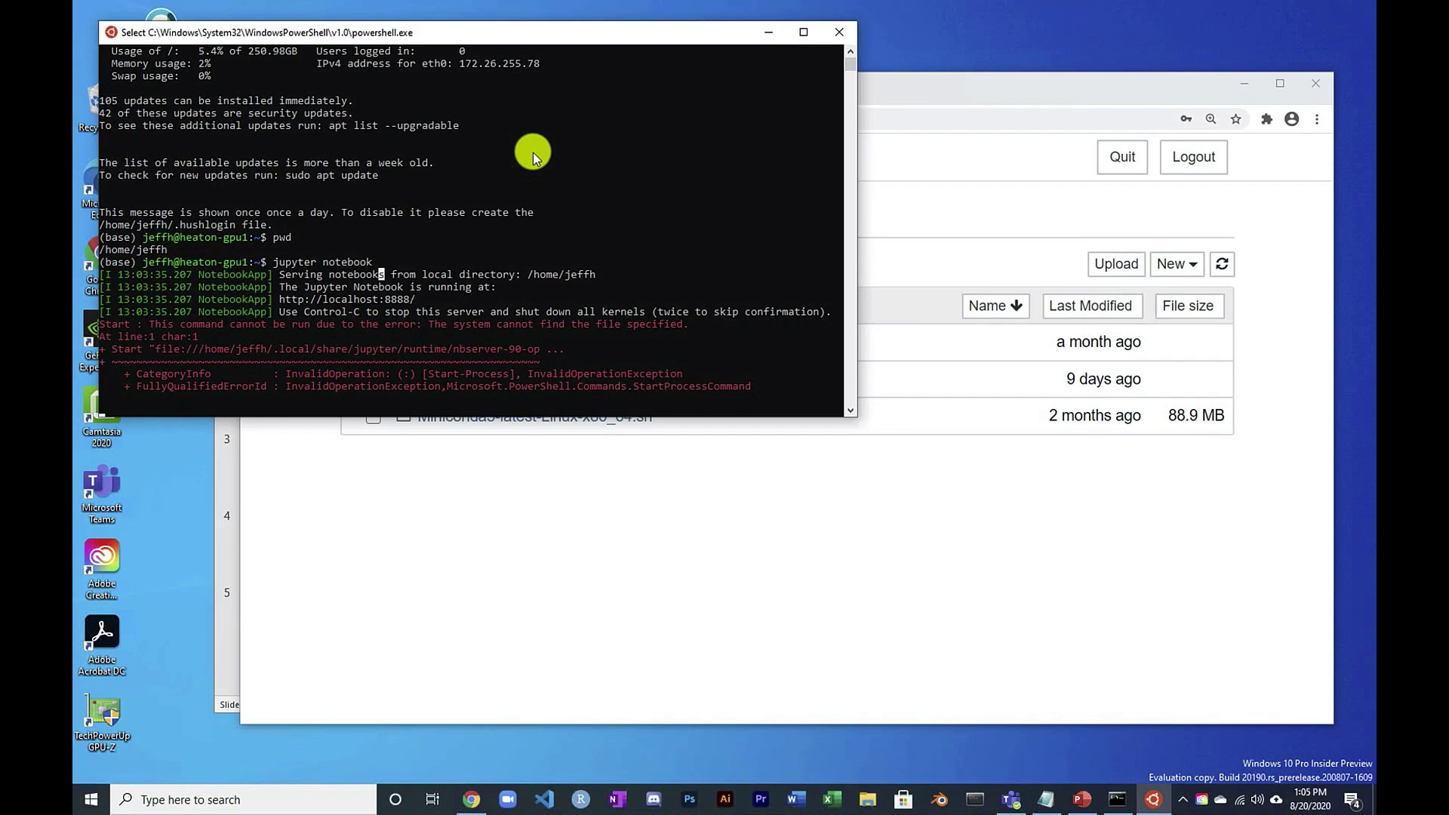
{"action": "left_click", "coordinate": [818, 567]}
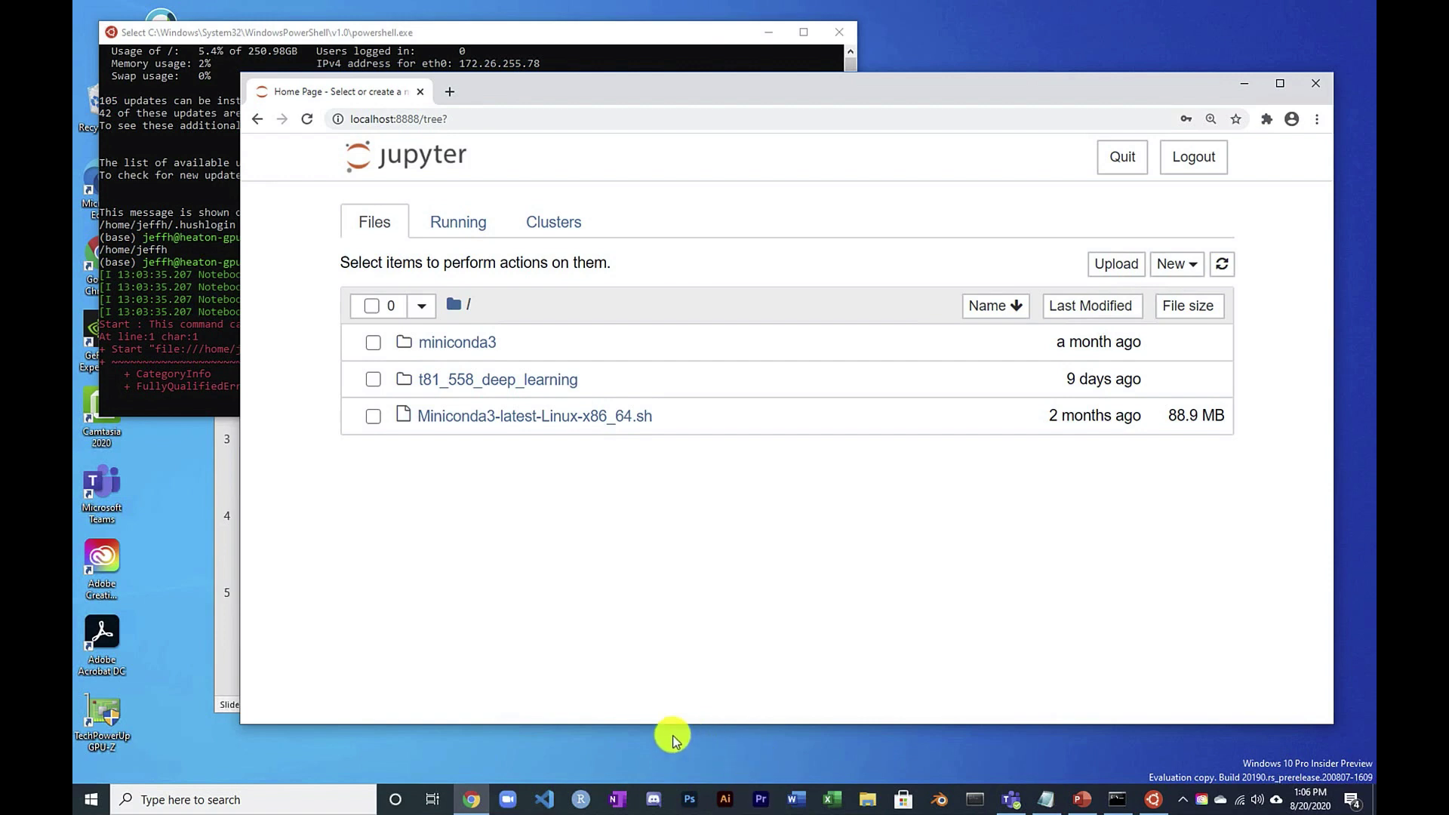
{"action": "mouse_move", "coordinate": [648, 800]}
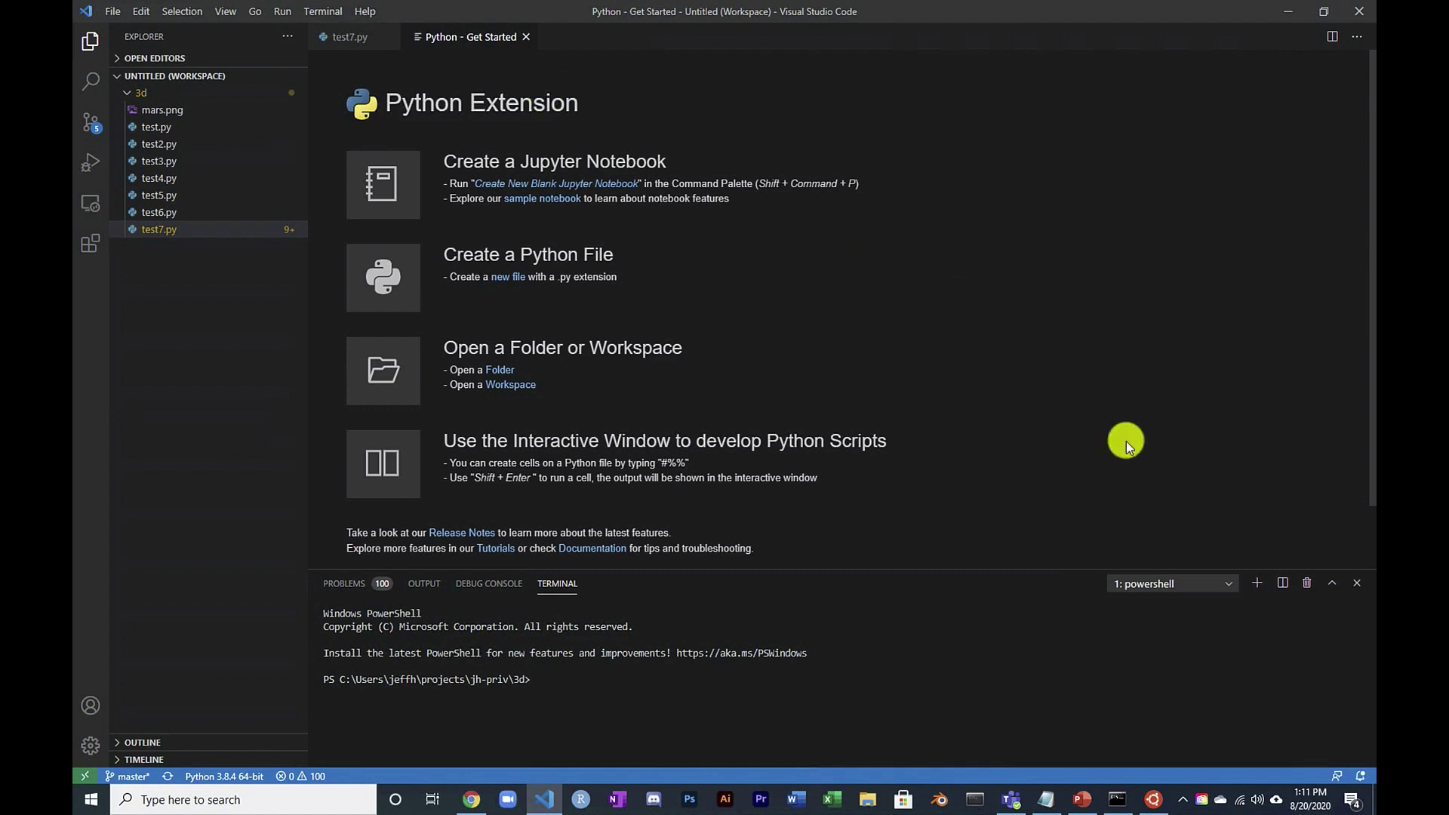
{"action": "triple_click", "coordinate": [614, 353]}
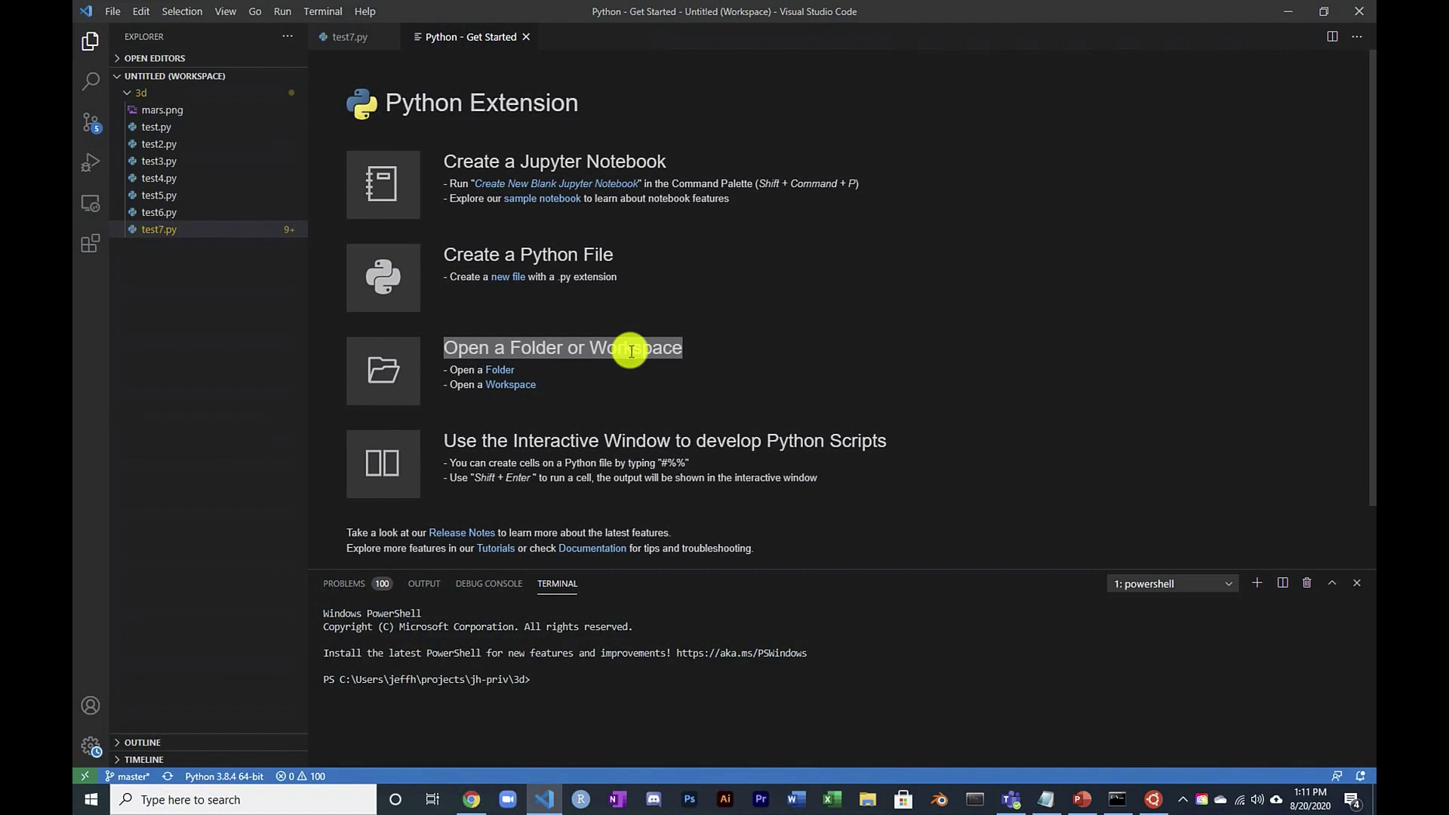
{"action": "left_click", "coordinate": [631, 351]}
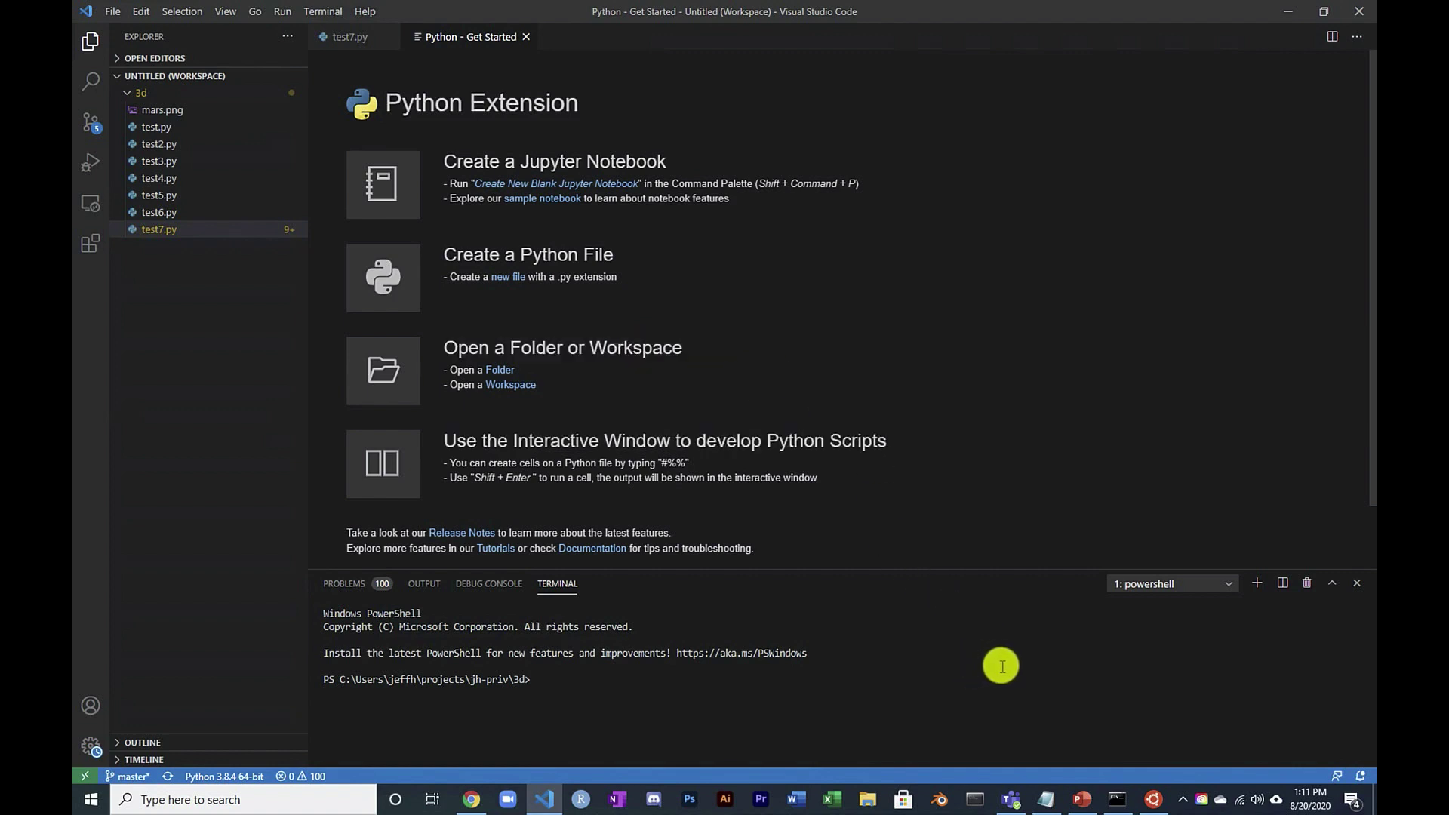